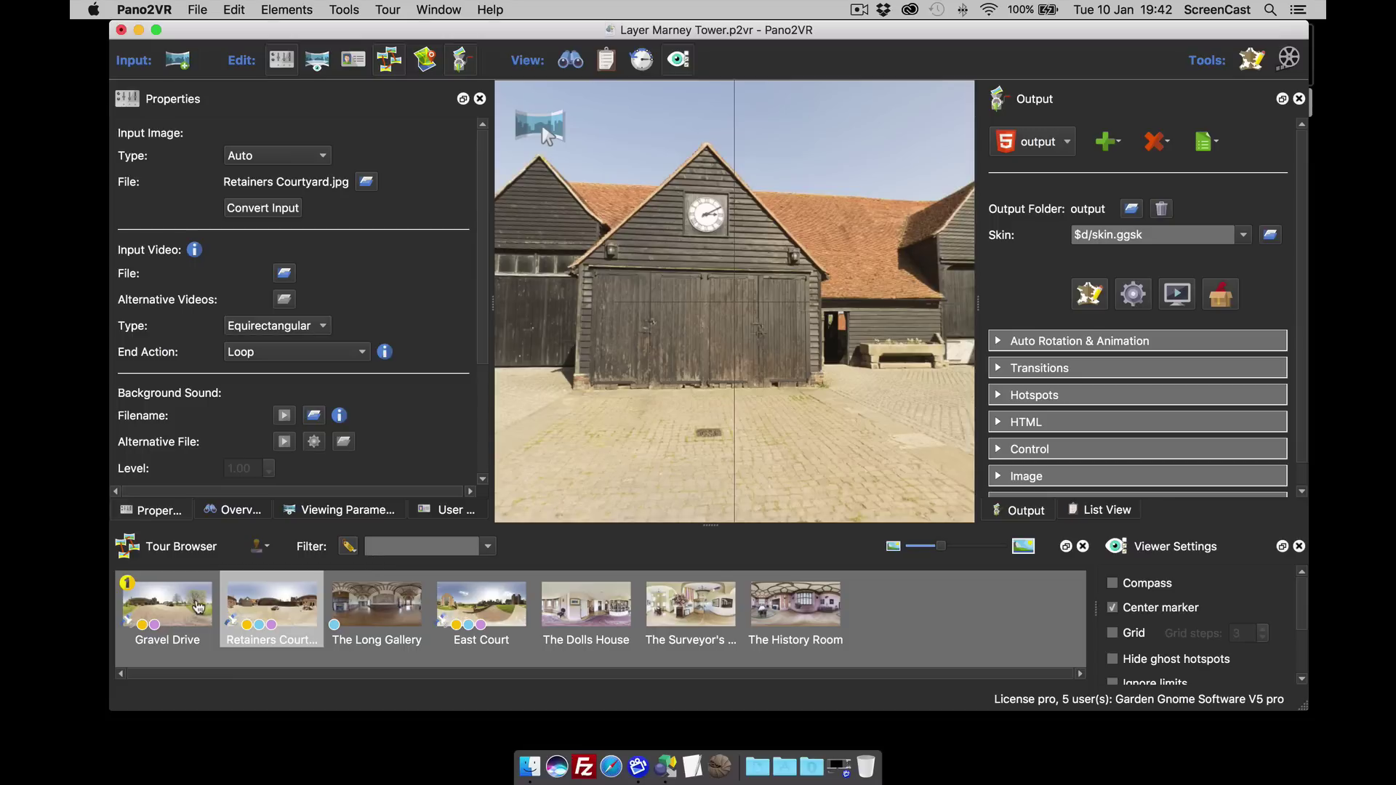
Load the Gravel Drive panorama in the viewer
mouse_move(194, 606)
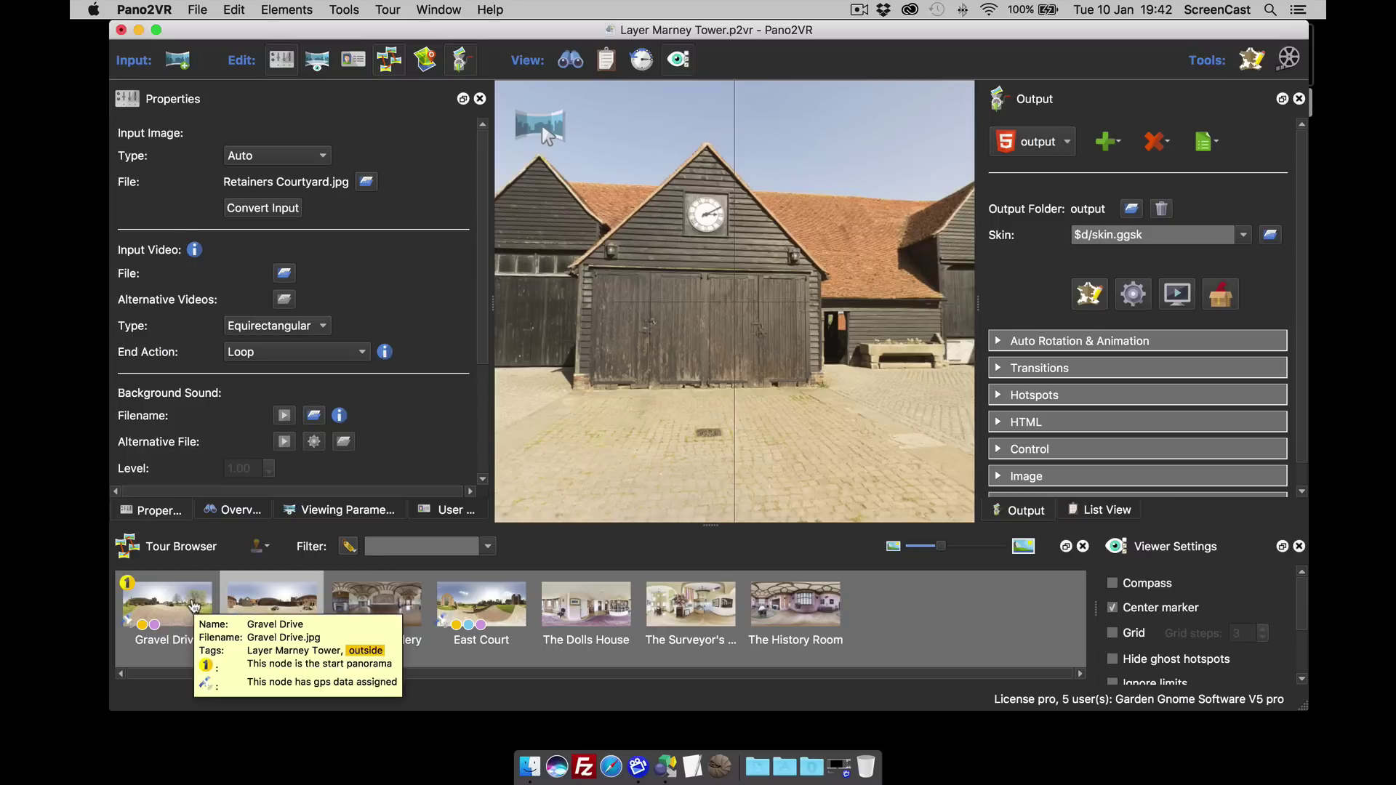
mouse_move(560, 632)
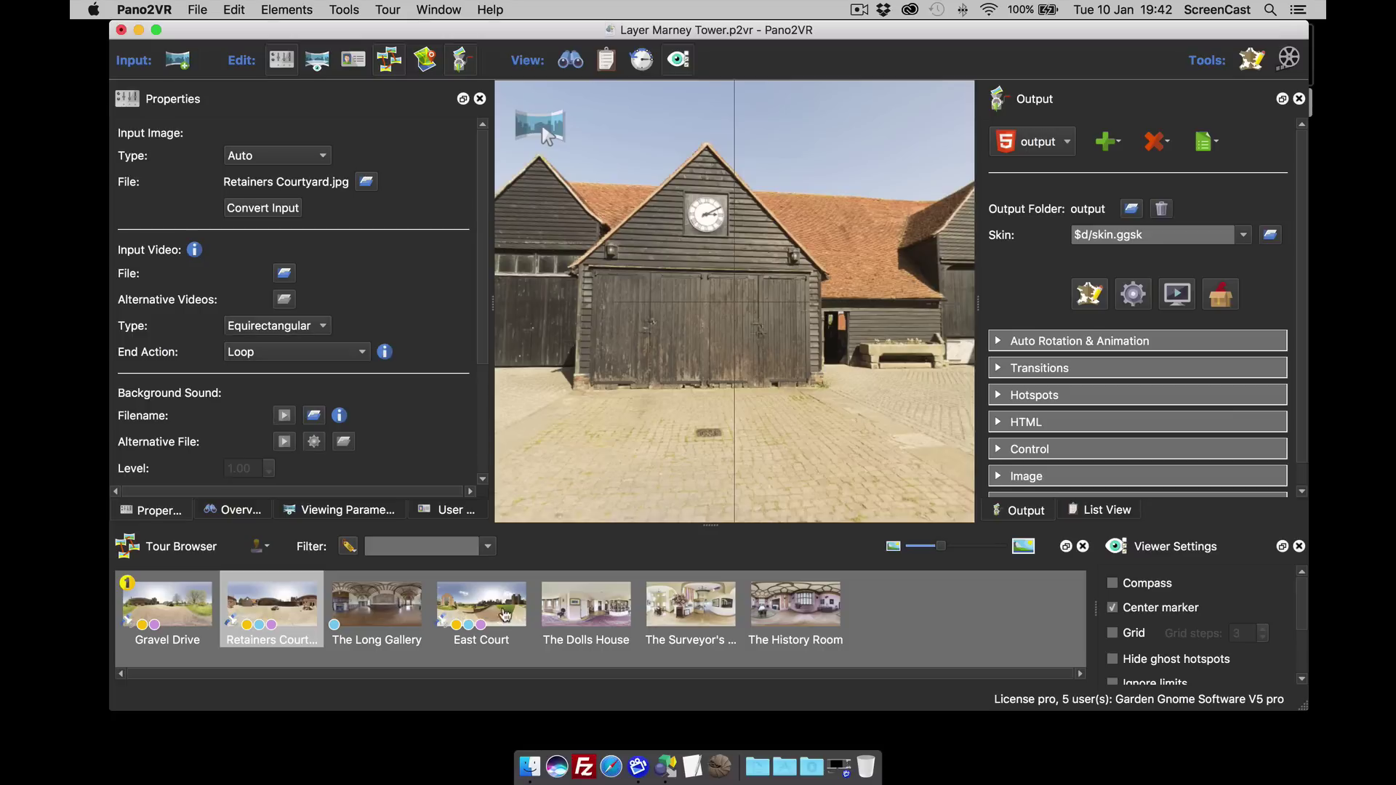
left_click(169, 612)
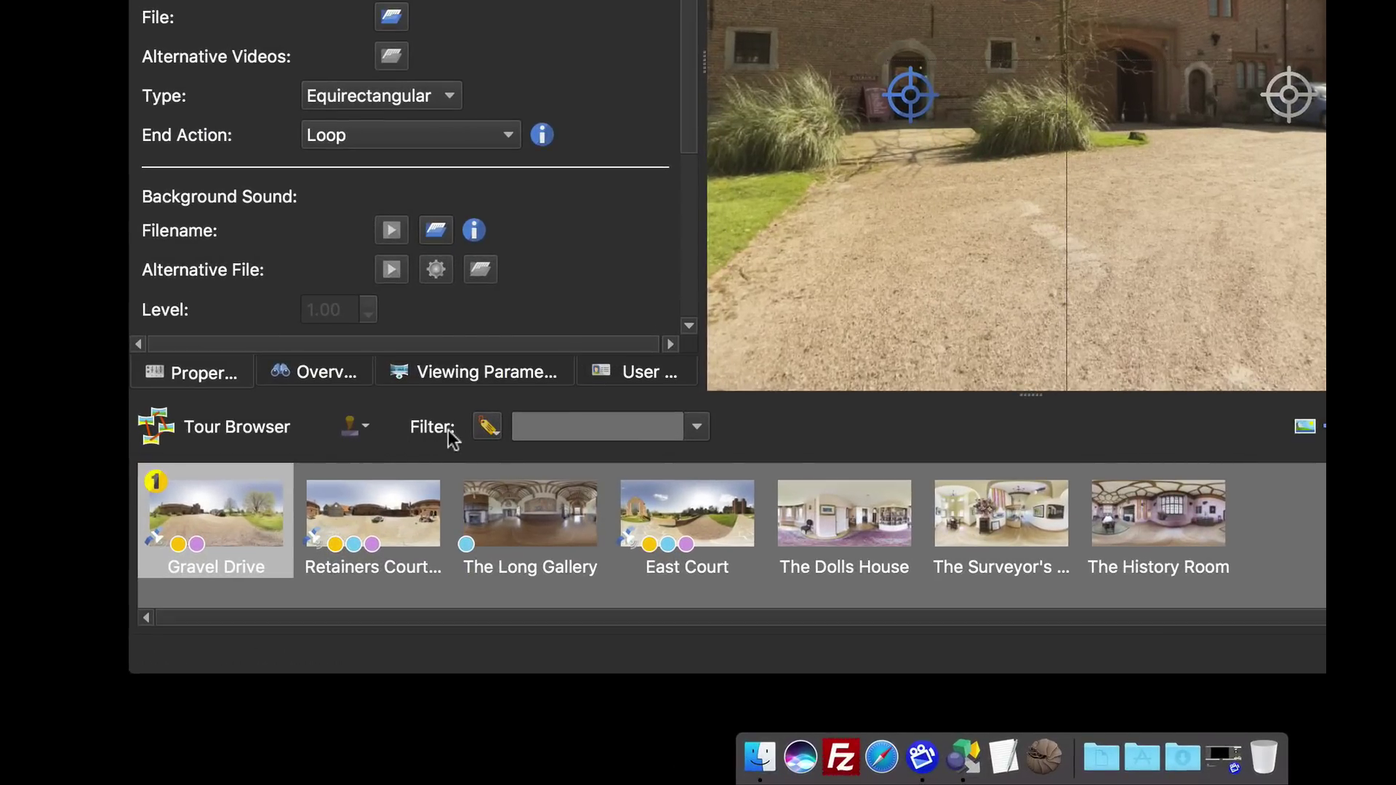
Filter the Tour Browser by the 'outside' tag, inverted to show only indoor panoramas
left_click(489, 426)
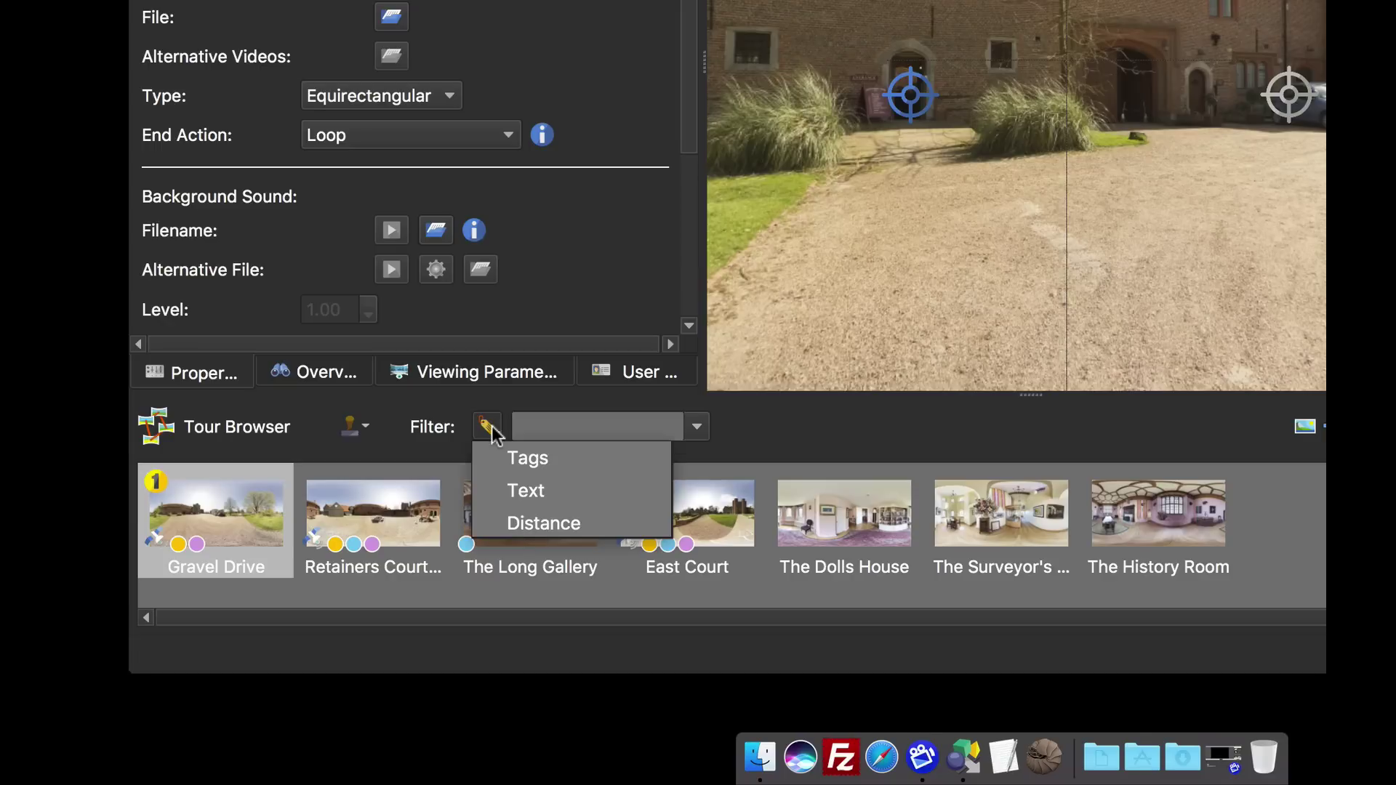
left_click(525, 460)
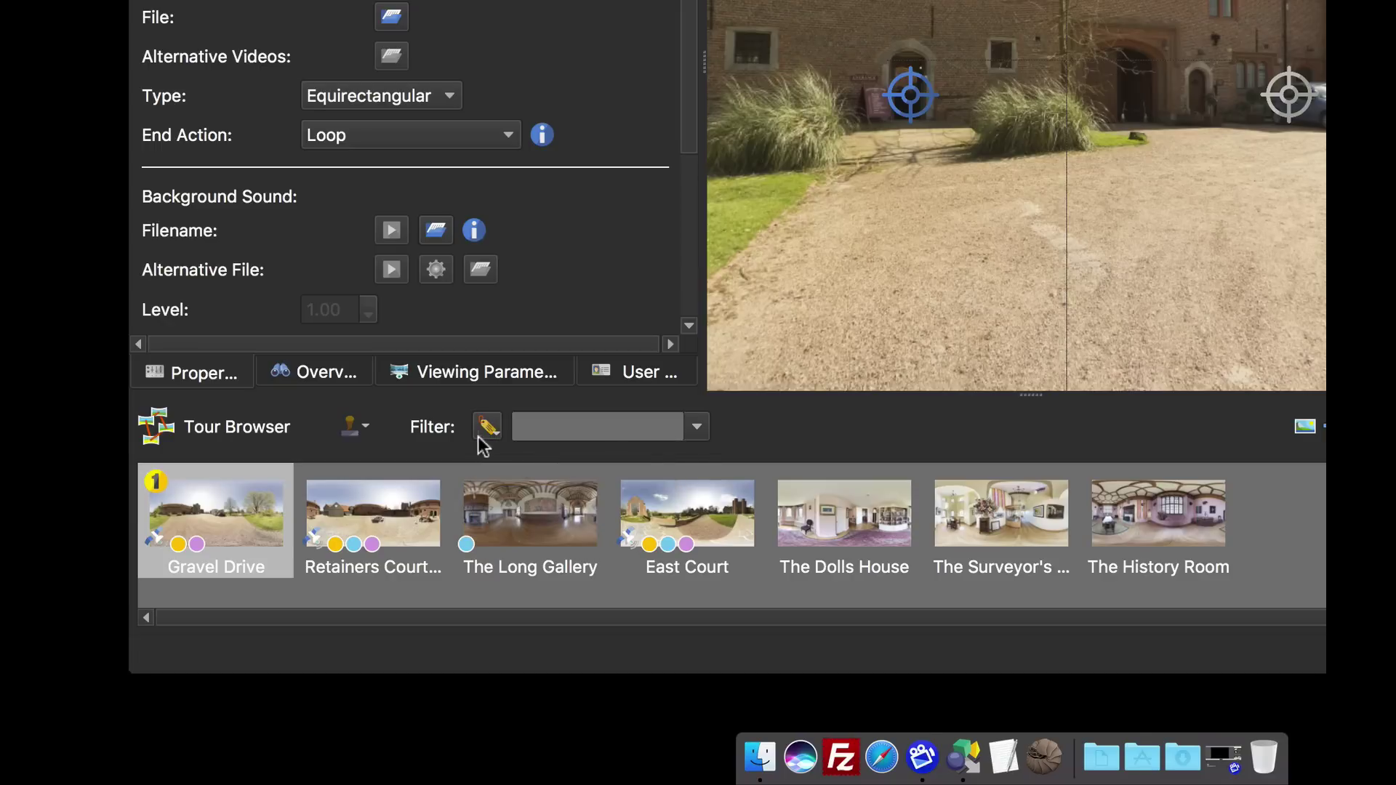
left_click(696, 430)
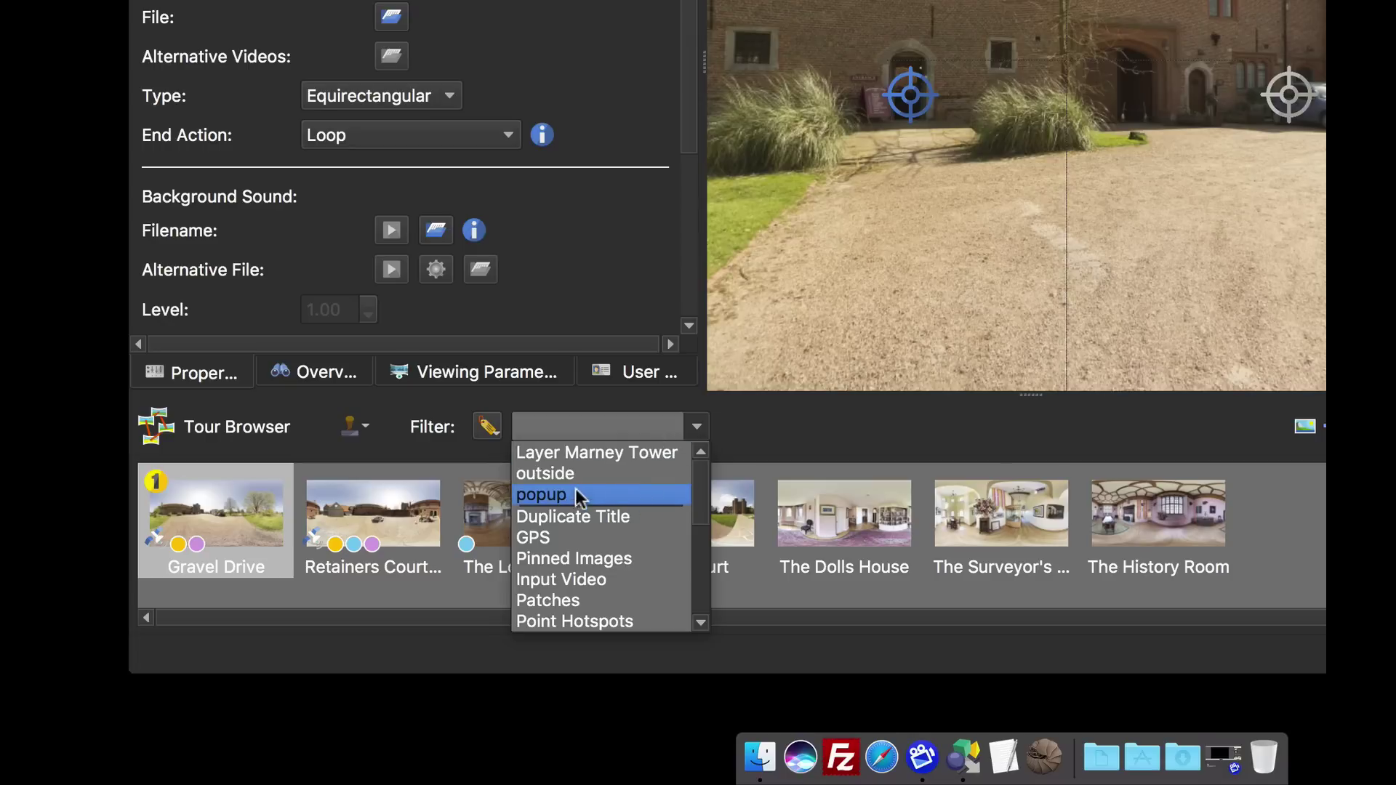
left_click(556, 474)
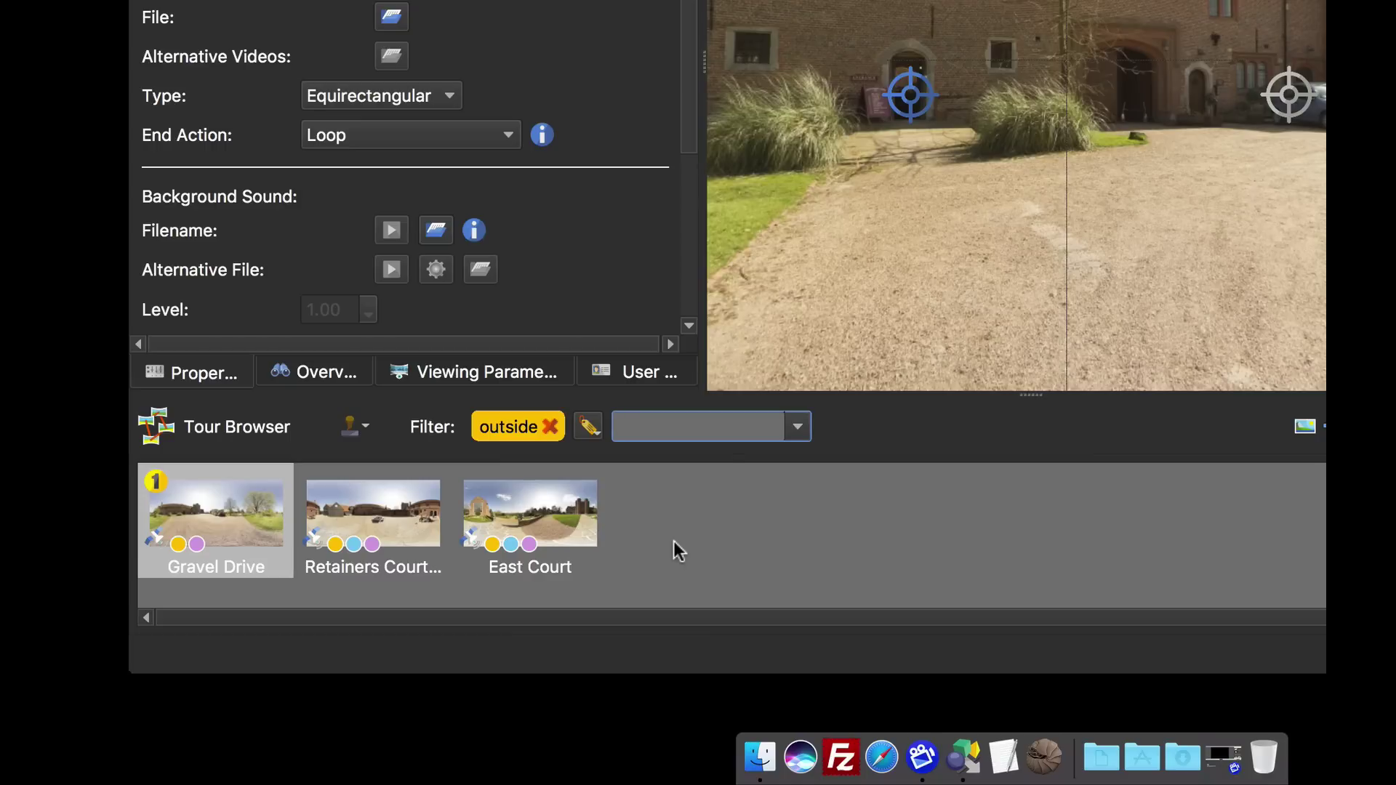
left_click(503, 424)
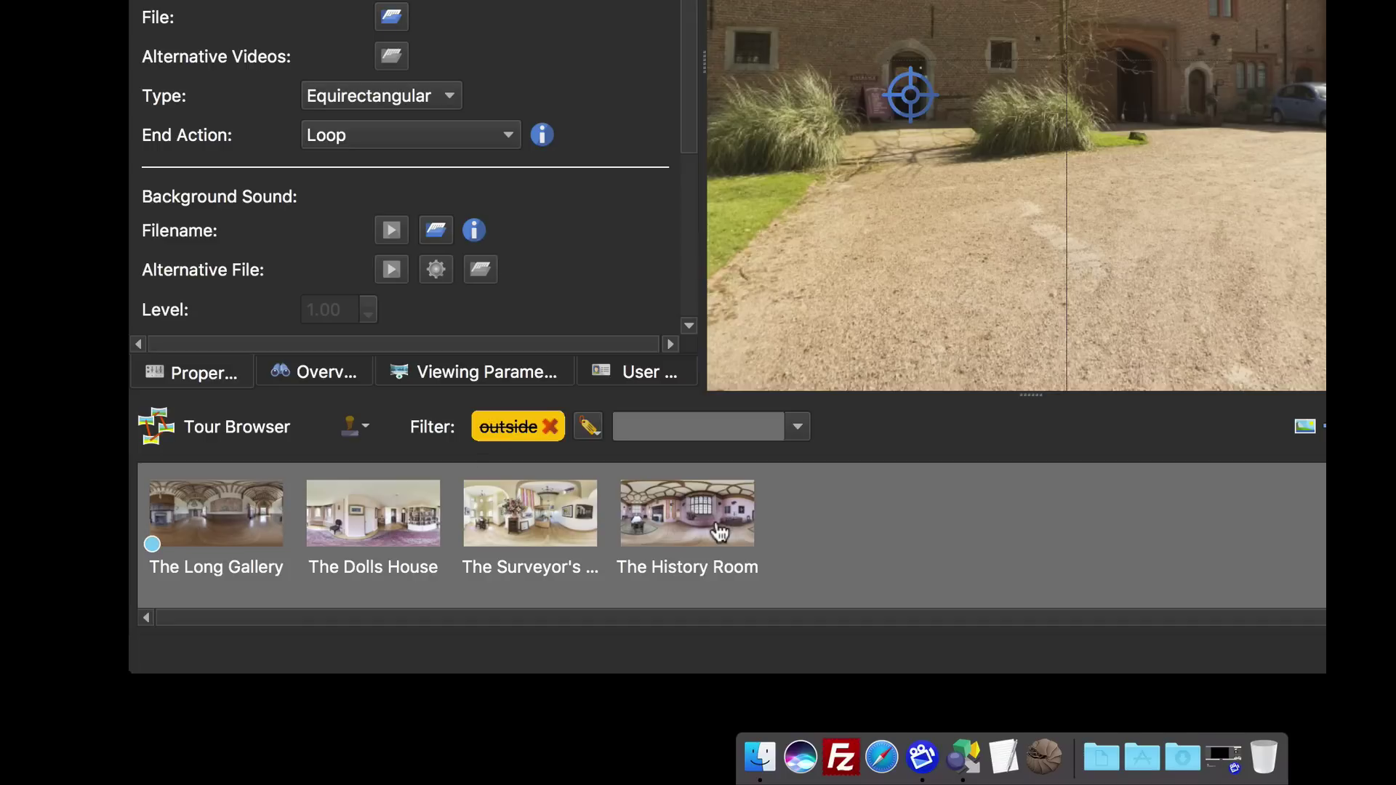
mouse_move(718, 533)
Add the 'popup' tag filter, then make 'outside' inclusive again and remove it
left_click(799, 431)
left_click(748, 483)
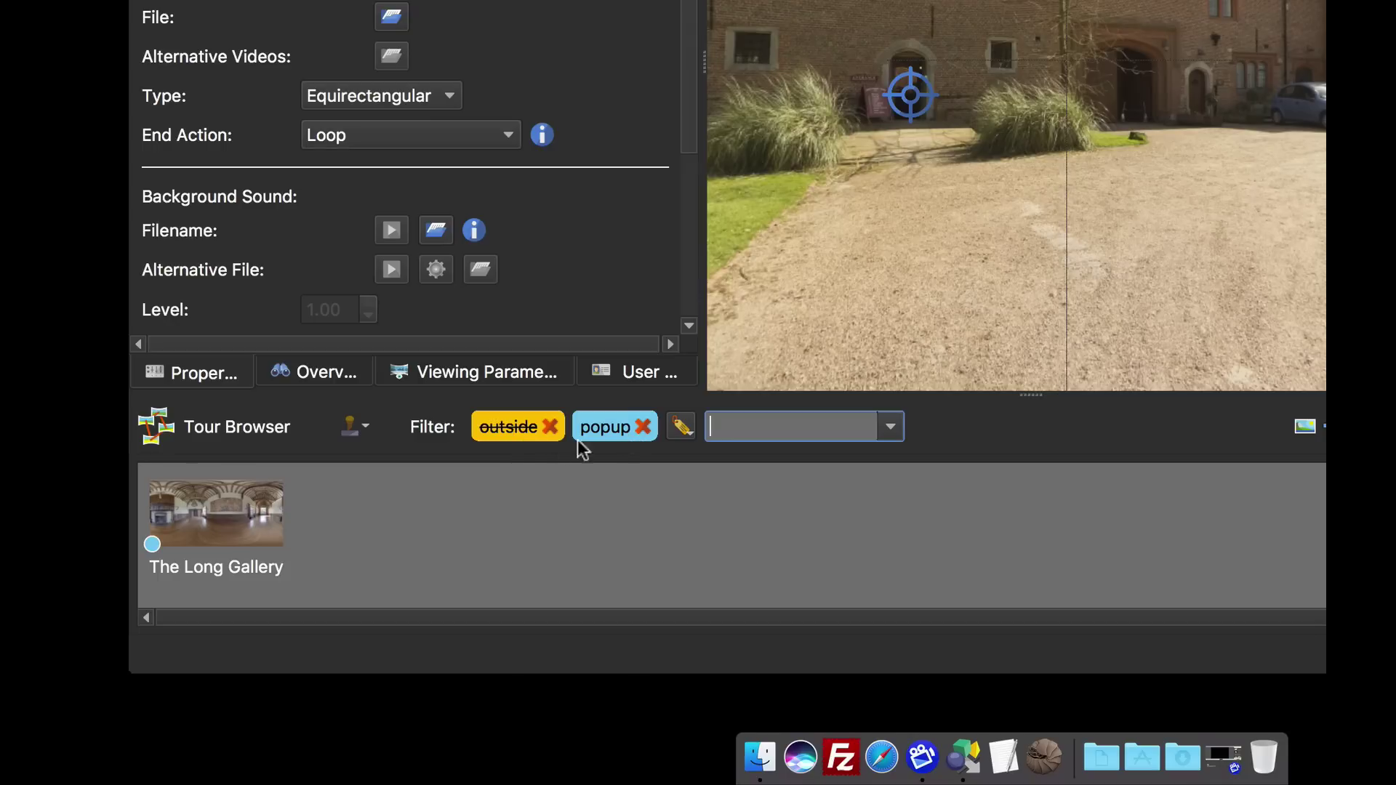
left_click(504, 426)
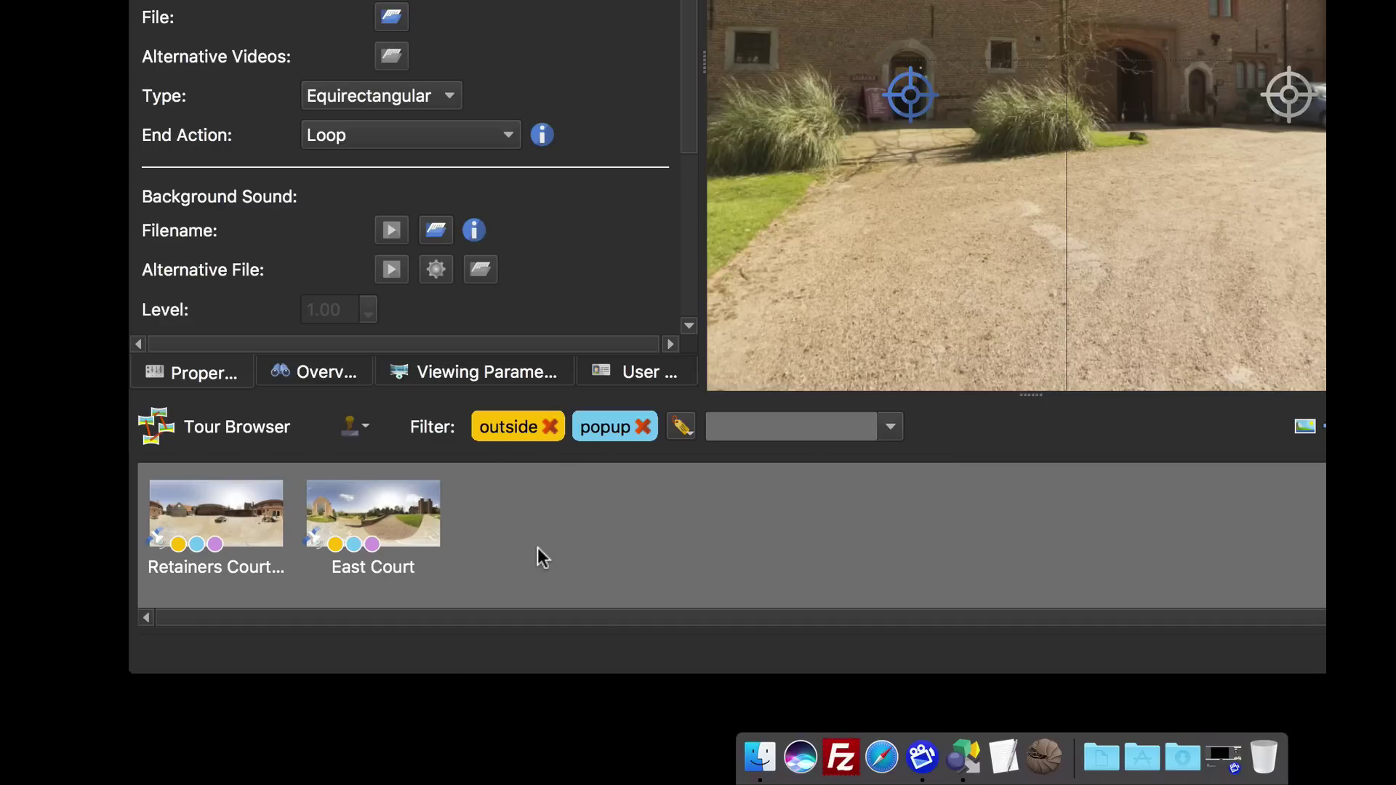
left_click(550, 429)
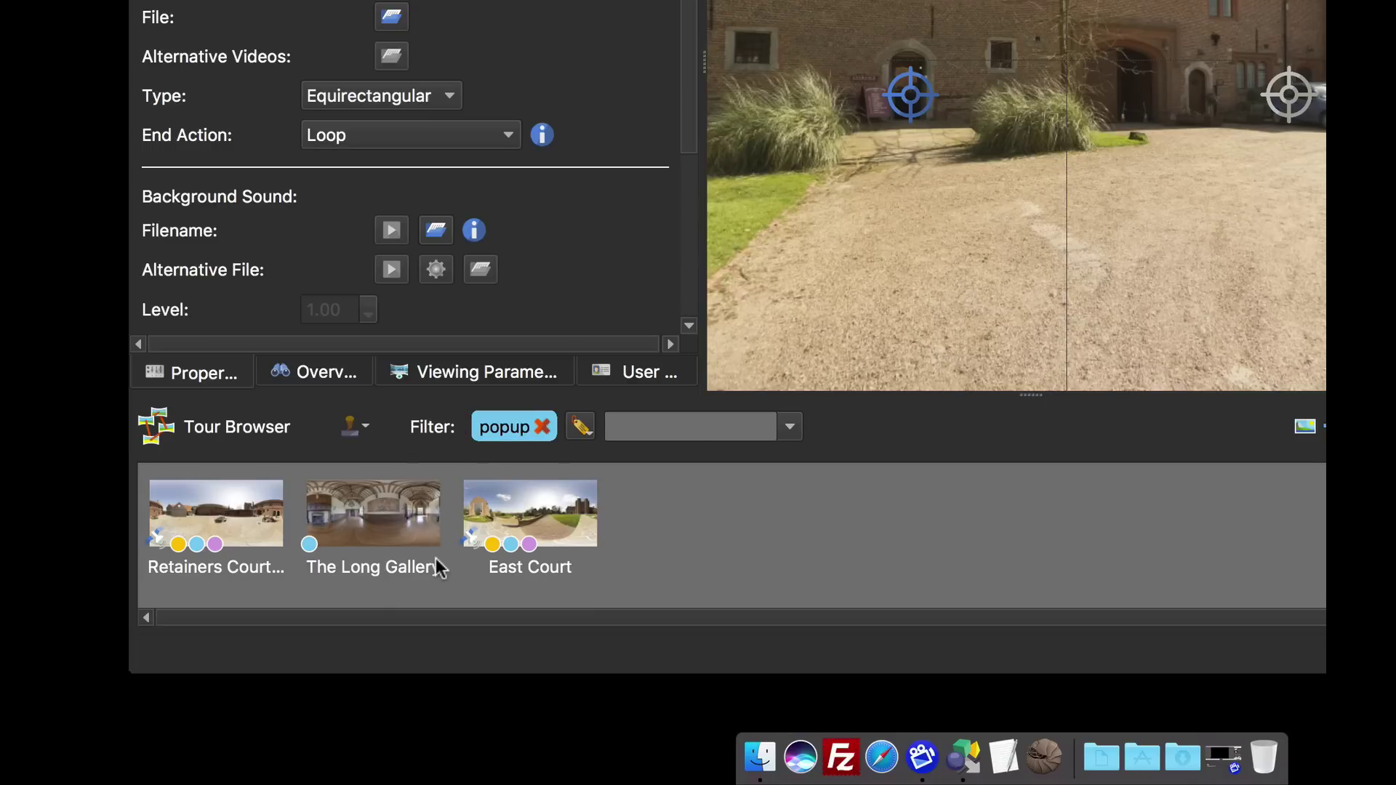
Switch the filter type to Text and filter panoramas by 'The'
left_click(578, 426)
left_click(594, 488)
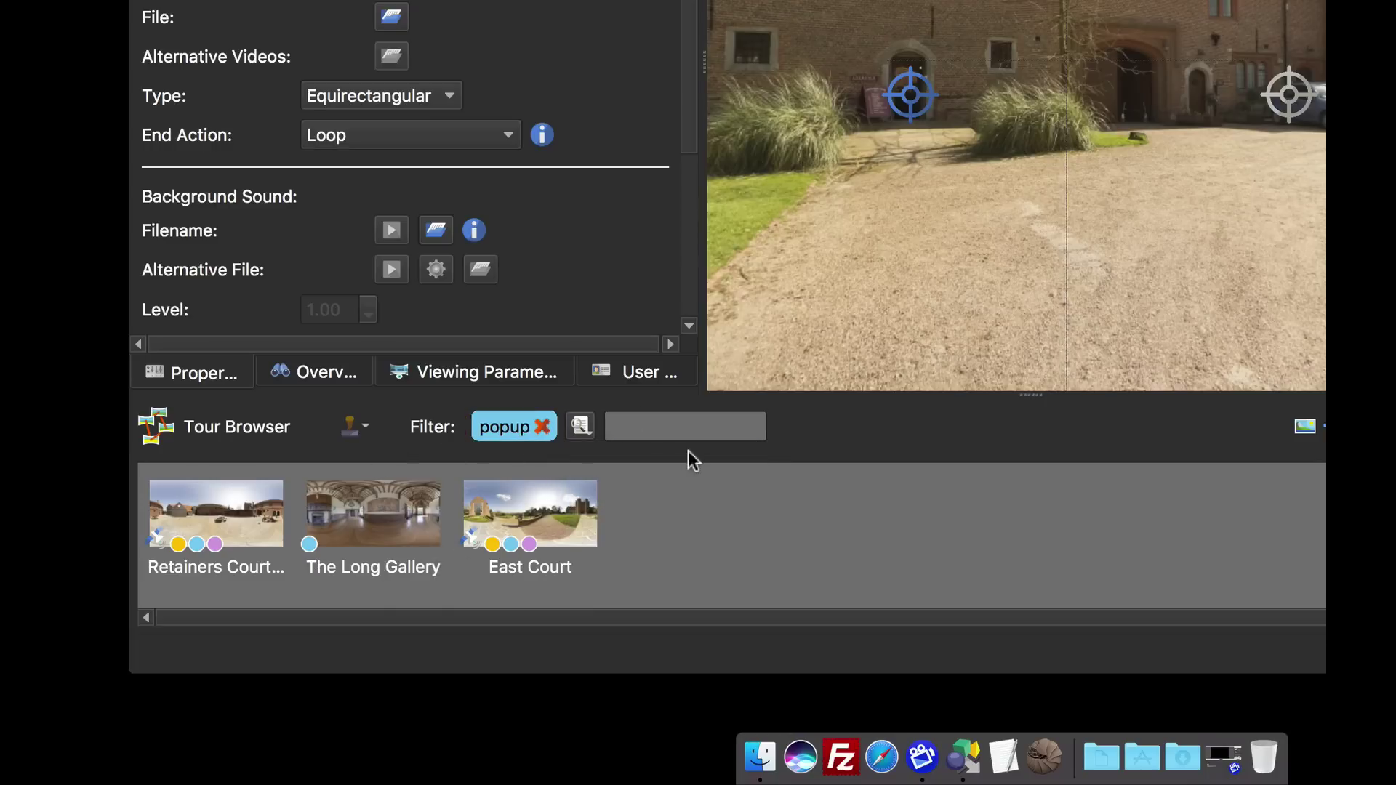
left_click(671, 432)
type("The")
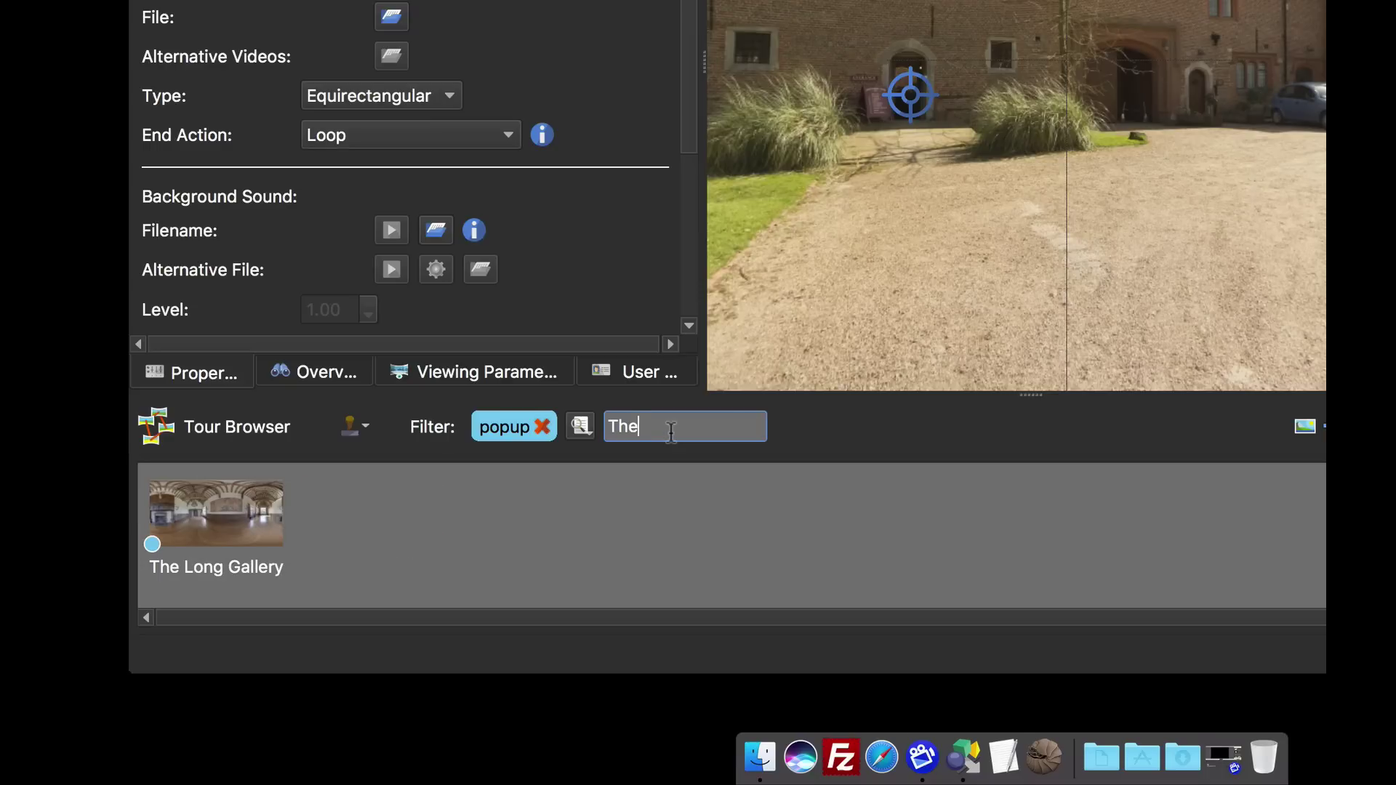
key("Return")
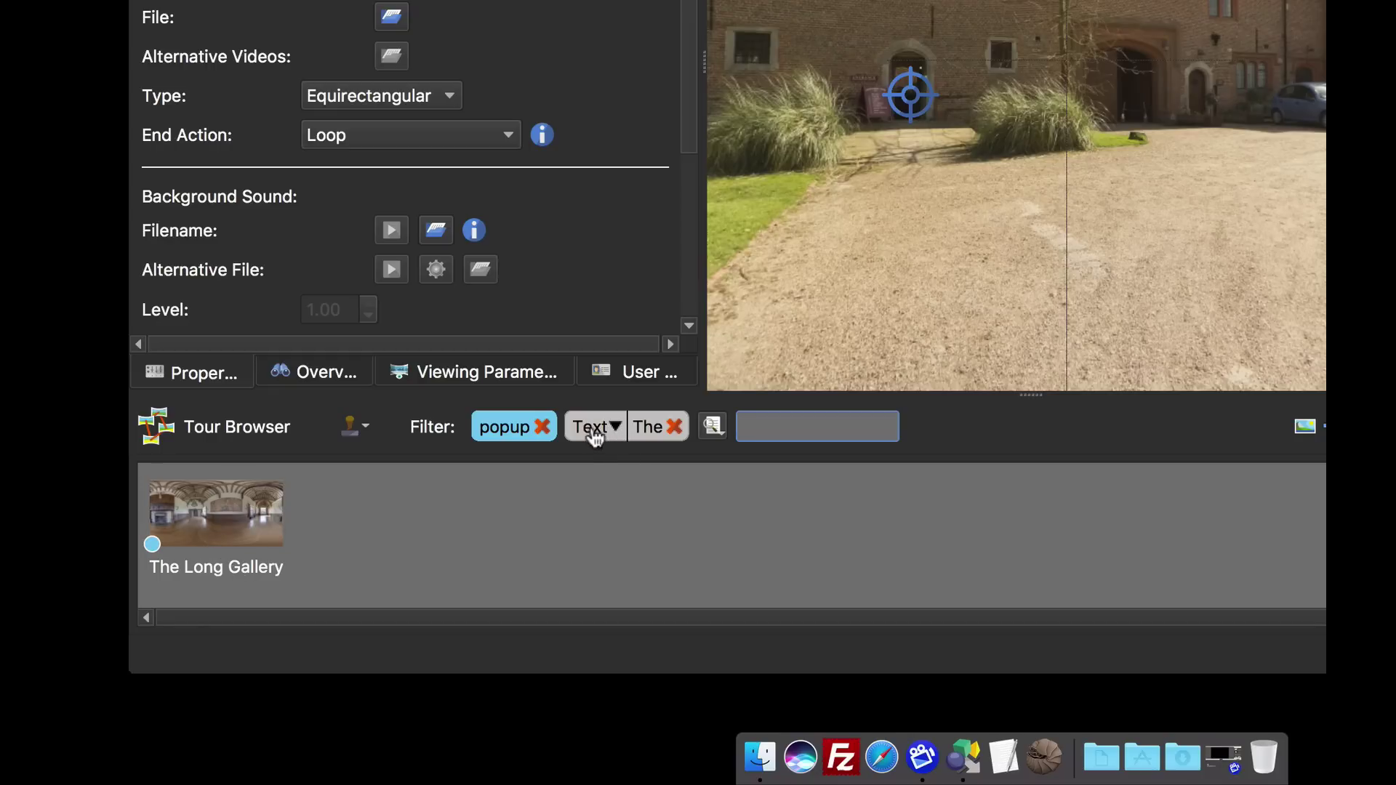
Keep the search on User Data, invert 'The', then remove the text and popup filters
left_click(616, 428)
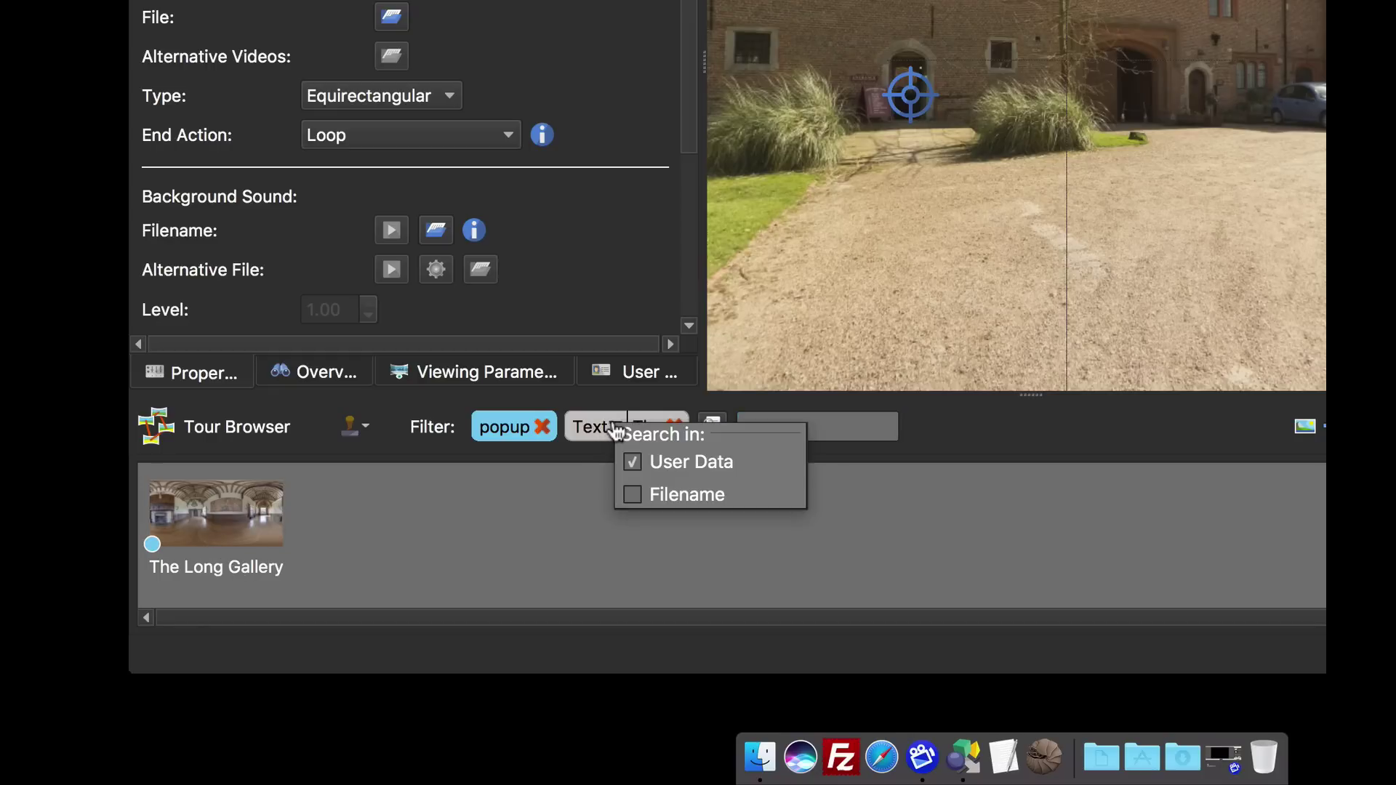
left_click(699, 466)
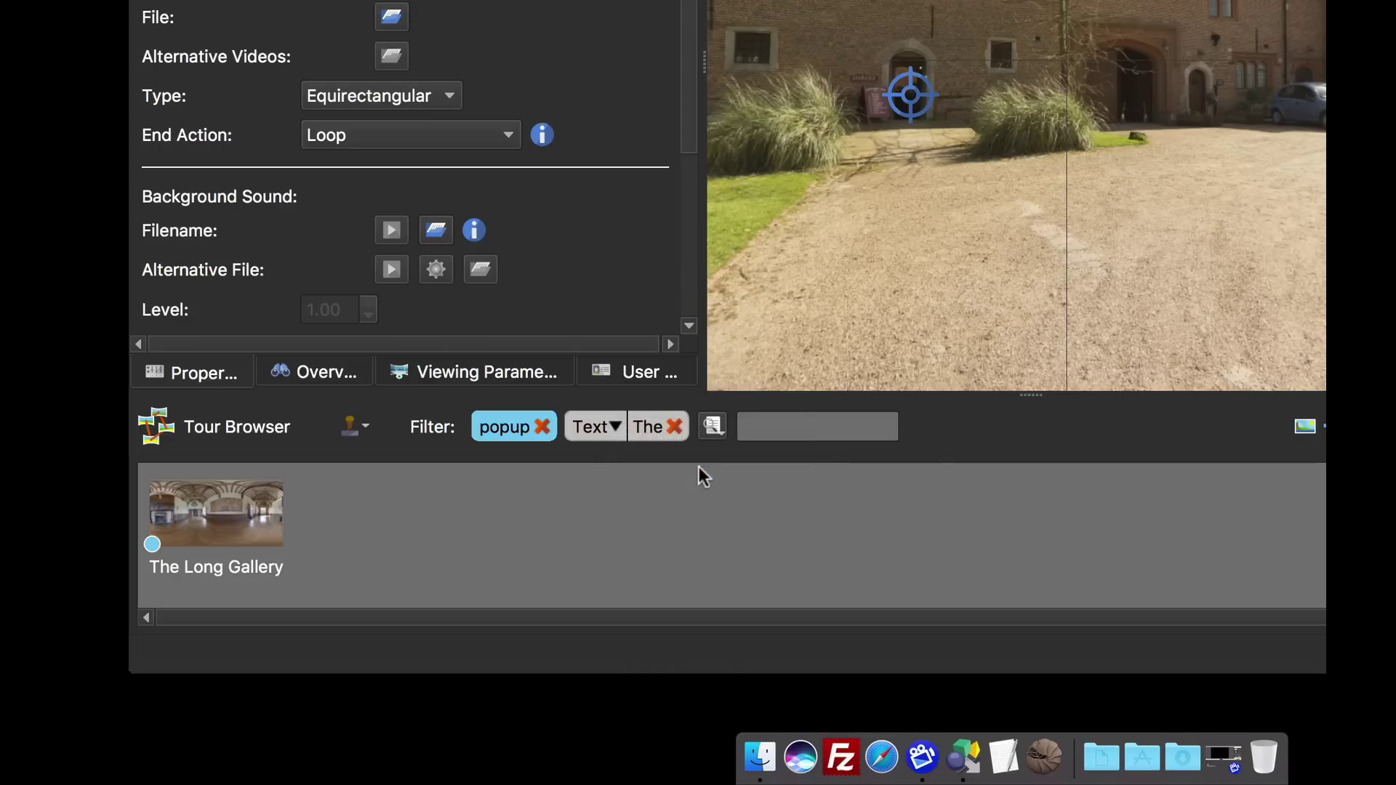
left_click(644, 424)
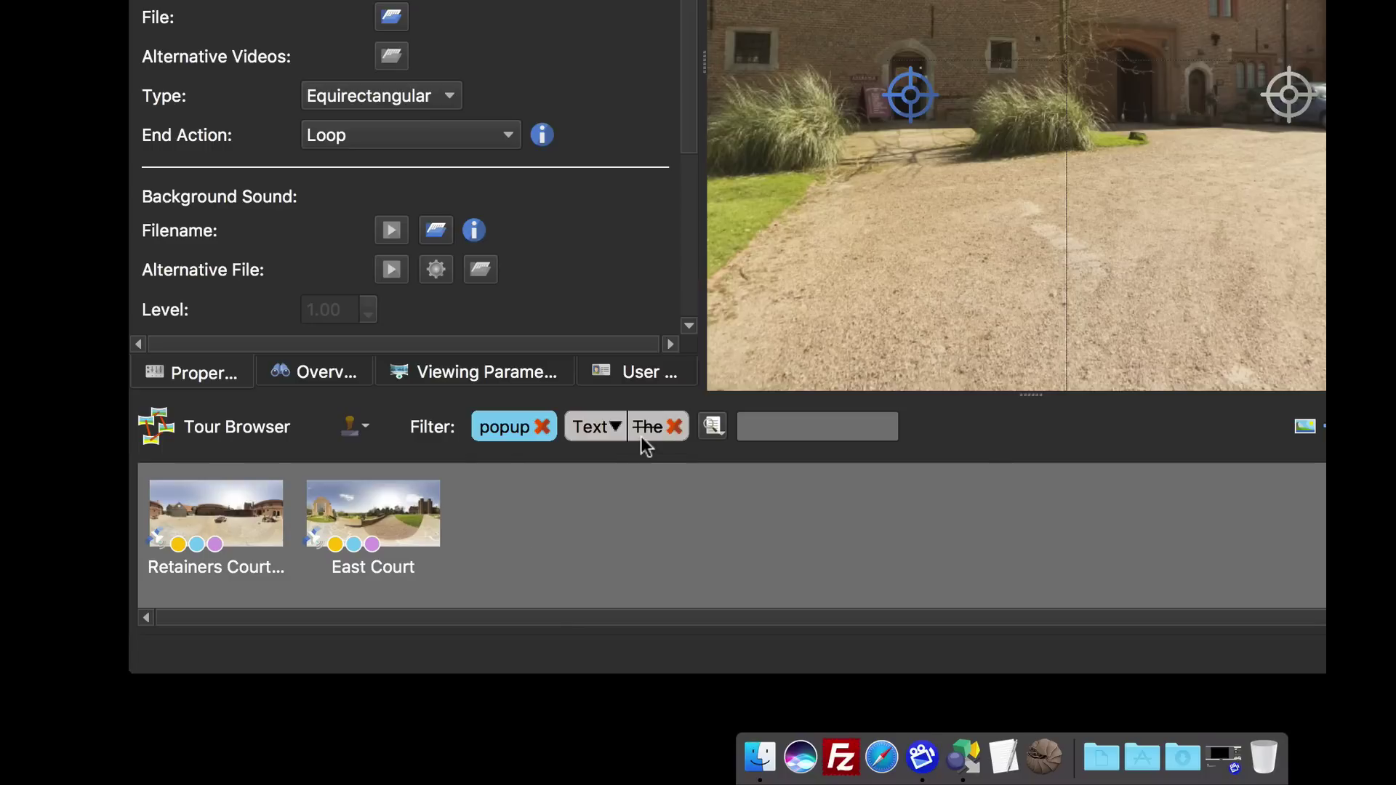
left_click(674, 427)
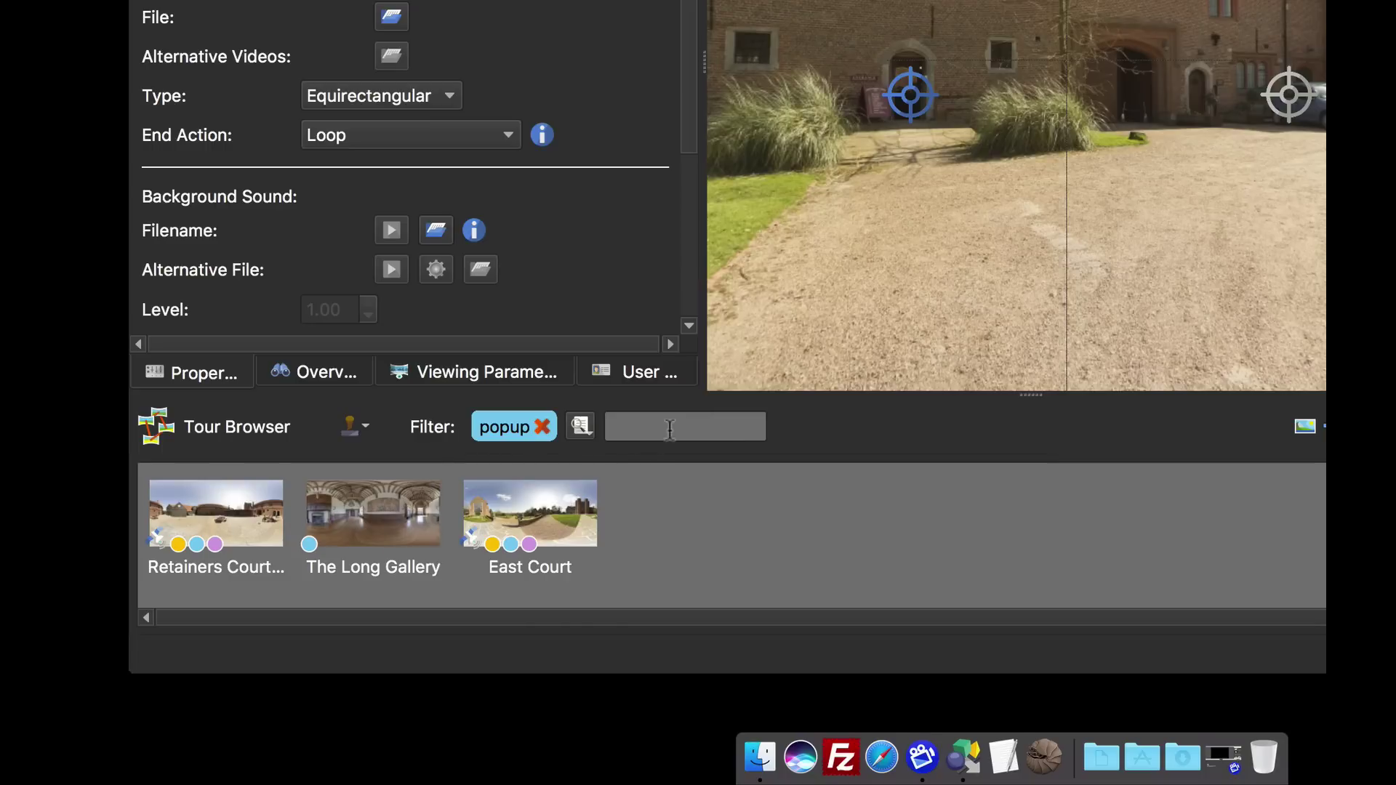
left_click(542, 429)
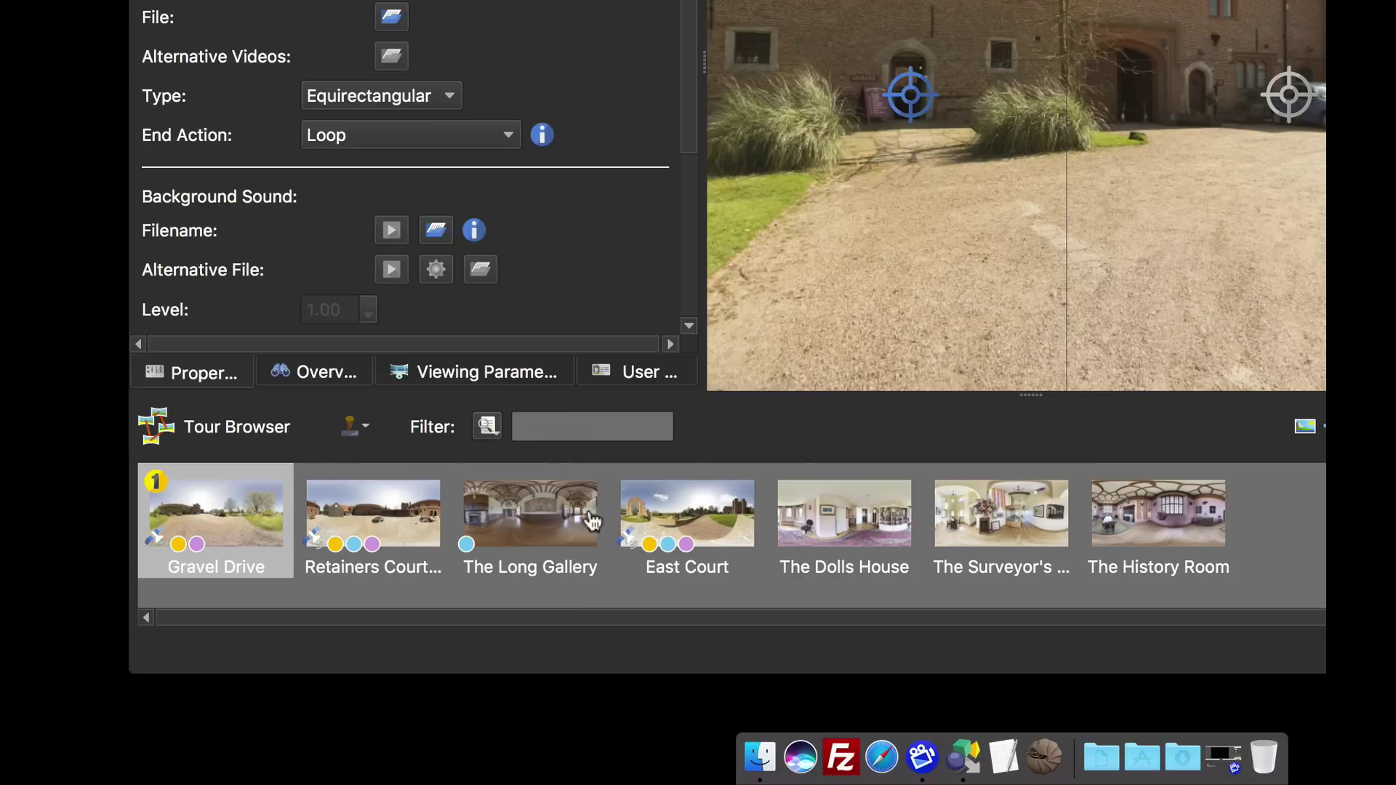
Switch the Tour Browser filter type to Distance
left_click(488, 426)
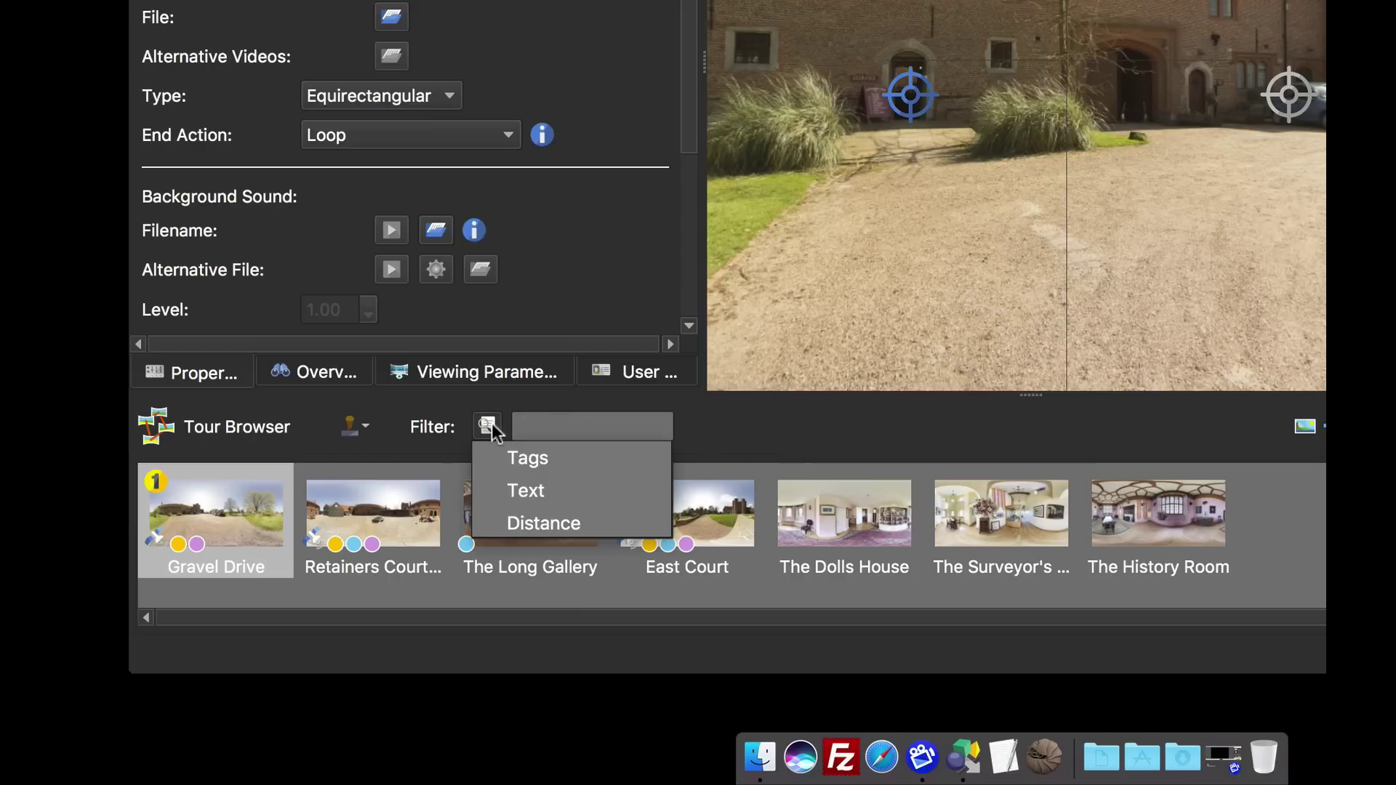
left_click(525, 525)
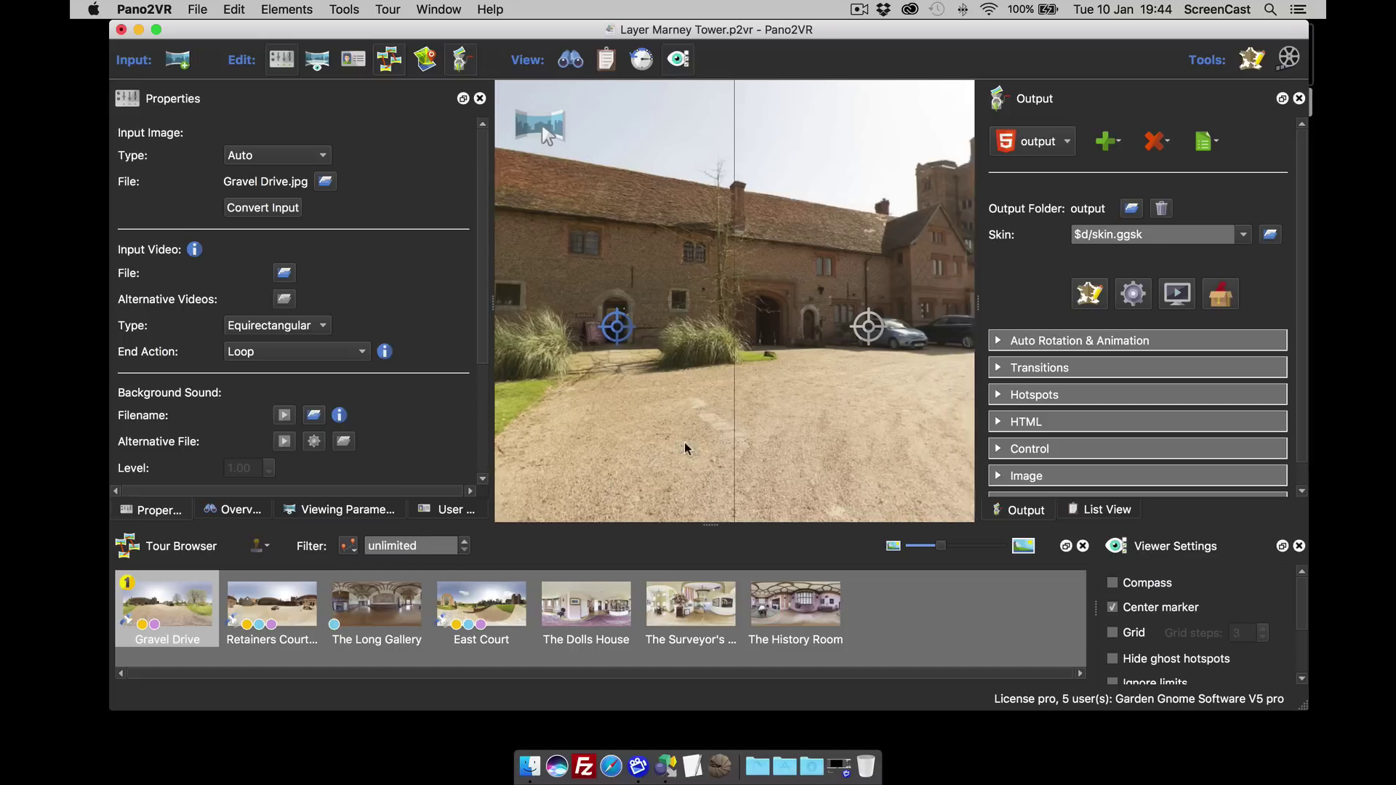
left_click_drag(709, 445, 696, 443)
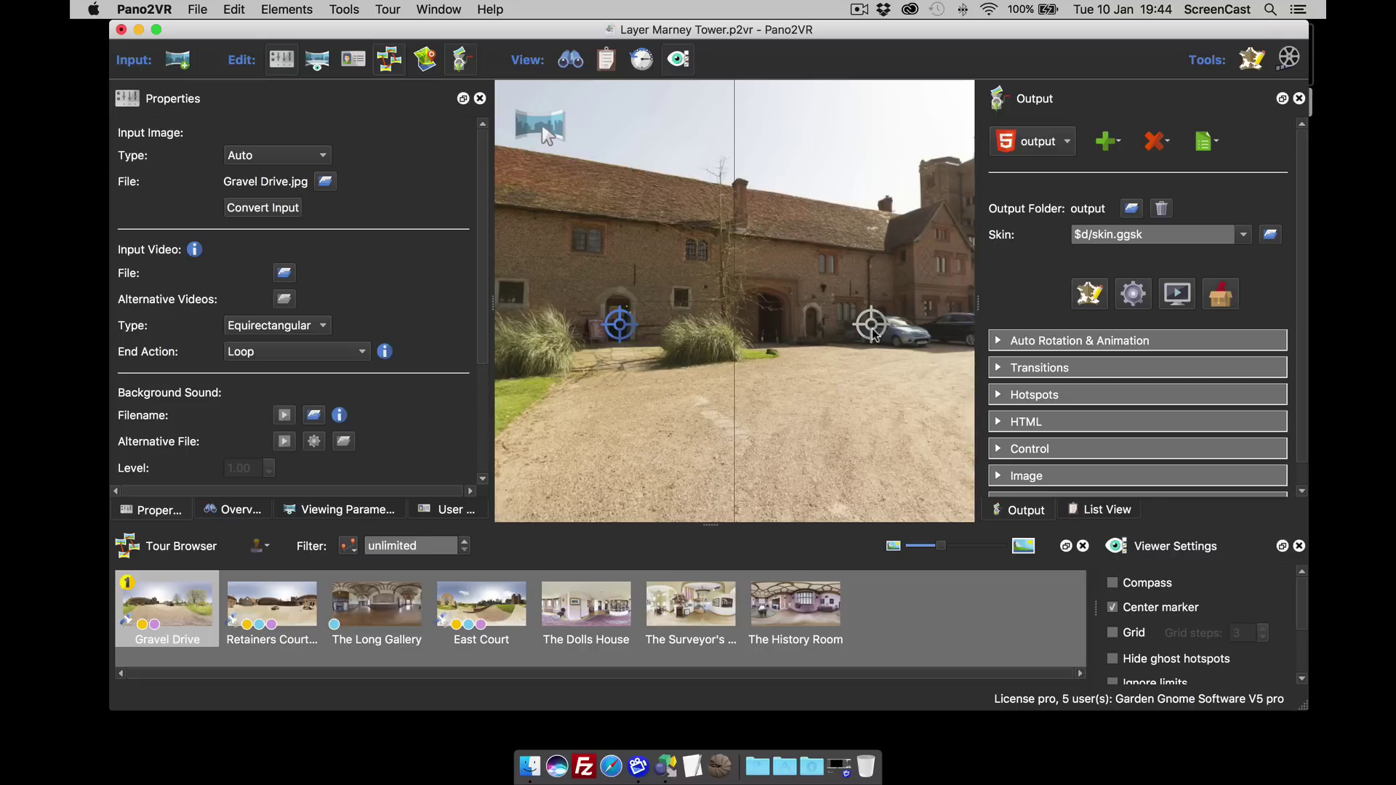
Toggle the viewer's ghost hotspots off and back on
scroll(1134, 611, "down", 2)
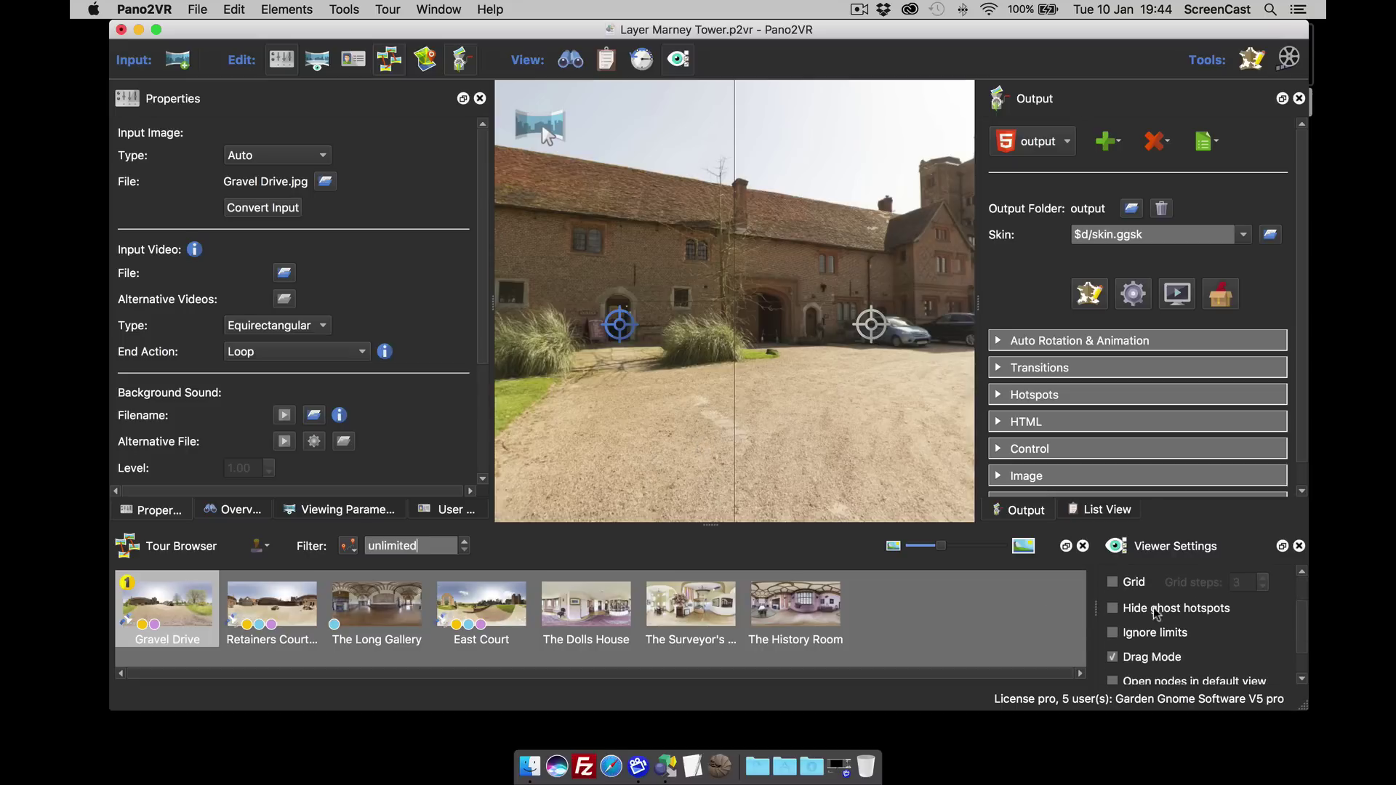
left_click(1113, 609)
left_click(1113, 609)
scroll(1162, 614, "up", 1)
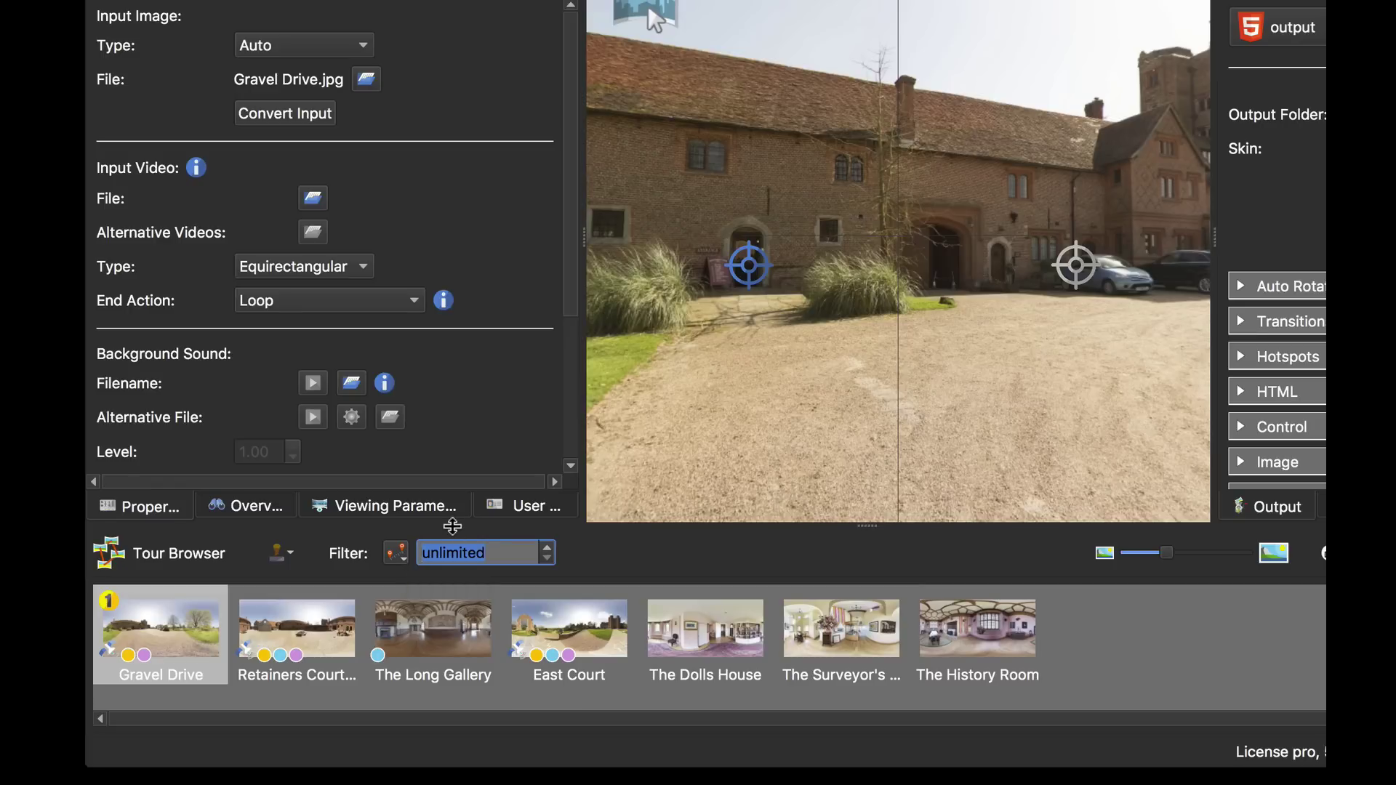
Filter by distance under .03mi, then flip the filter to panoramas farther than 0.03 mi
type(".03mi")
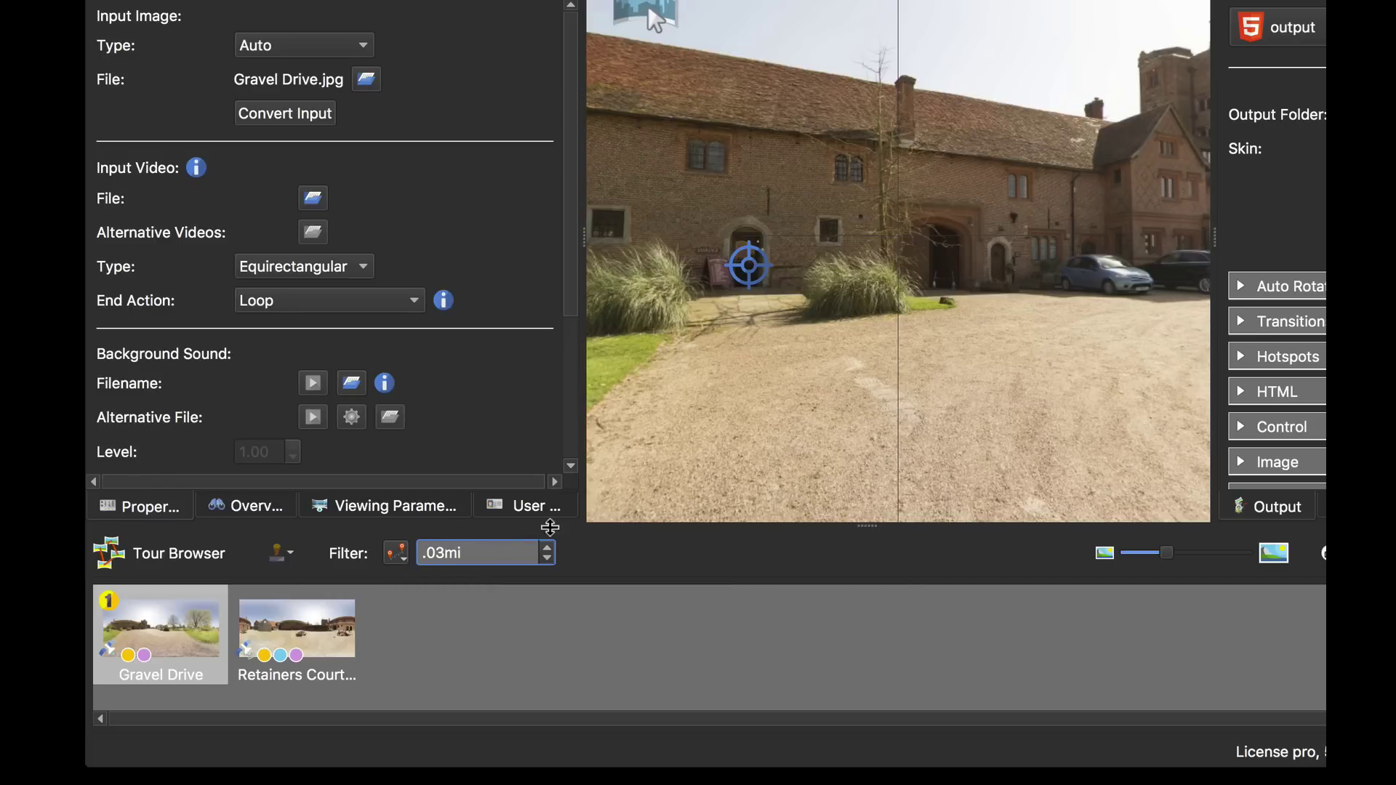
key("Return")
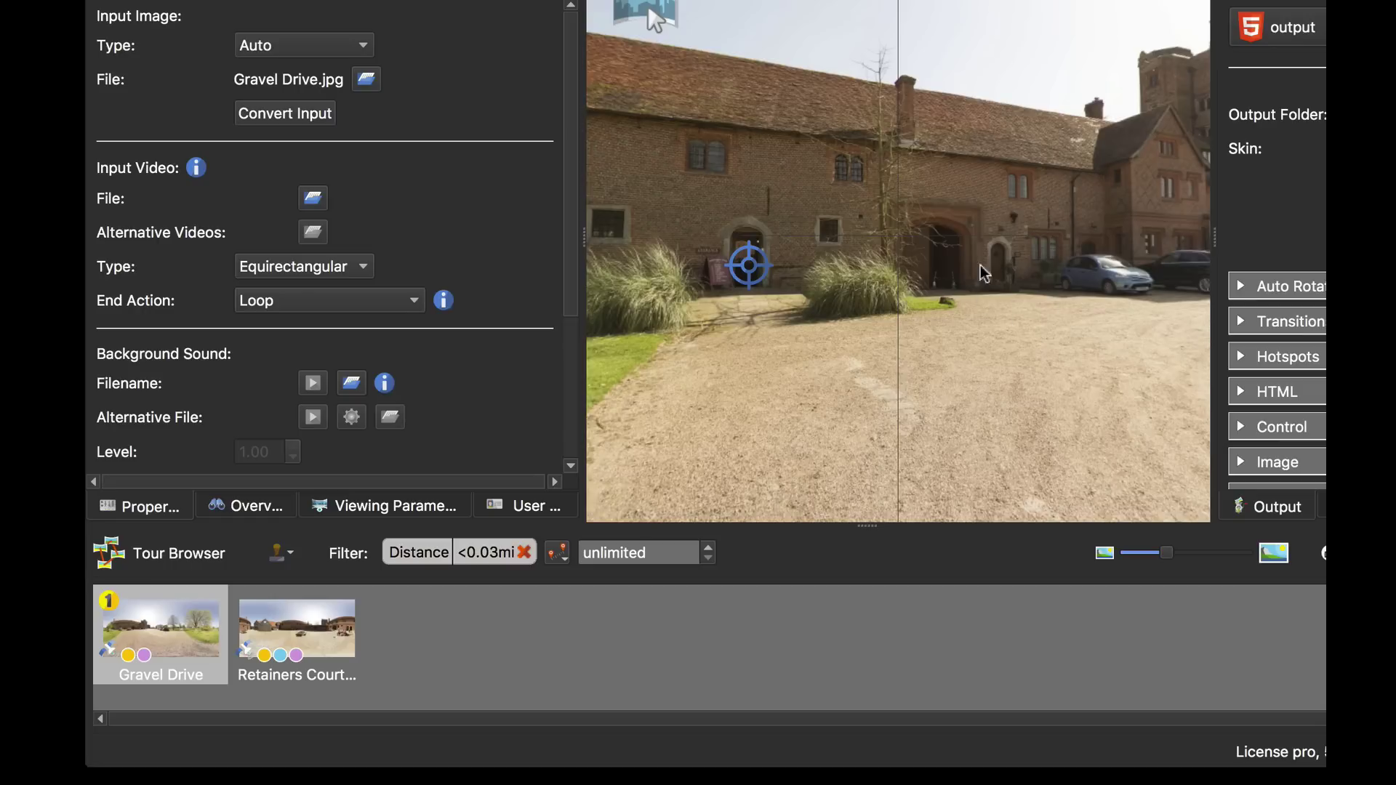
left_click_drag(1037, 291, 1018, 335)
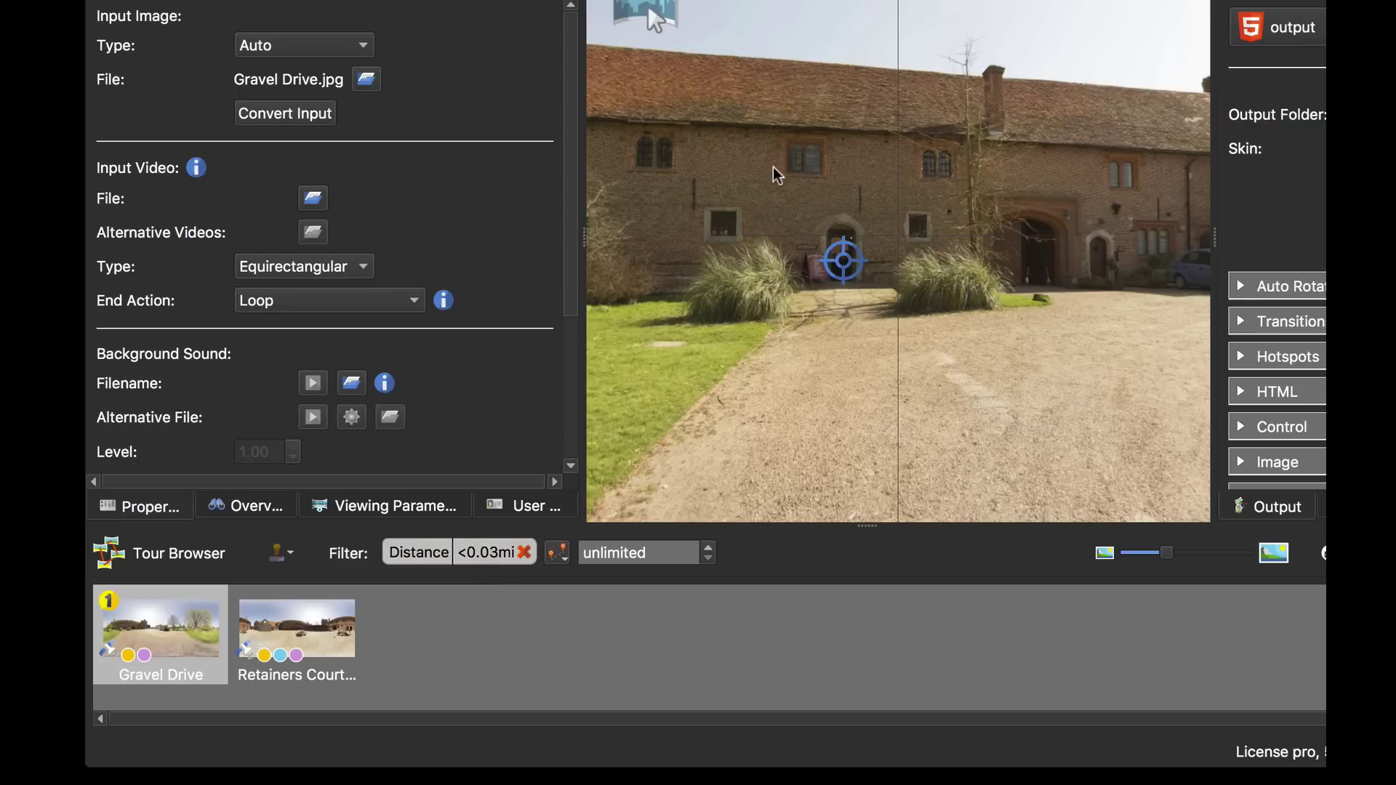
left_click_drag(790, 153, 803, 153)
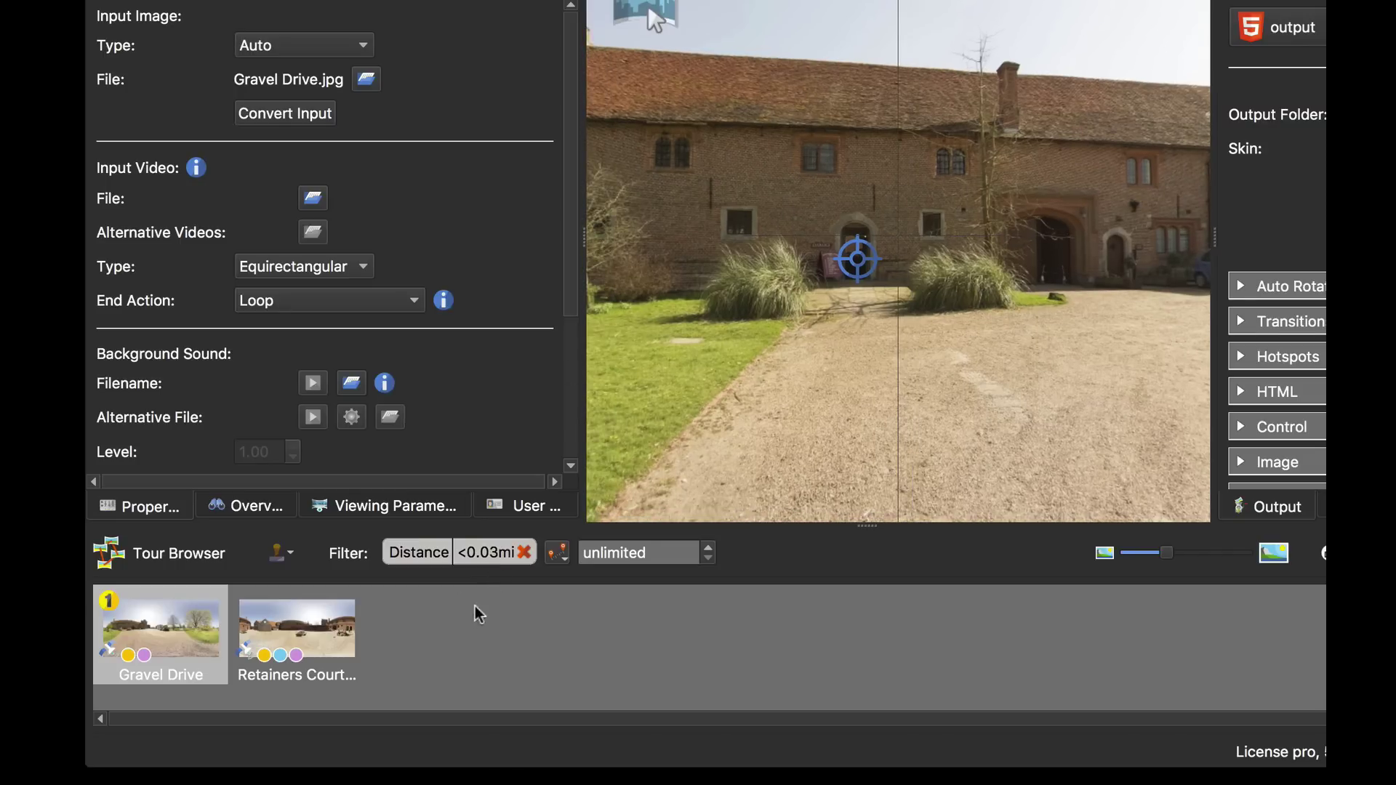
left_click_drag(900, 417, 821, 414)
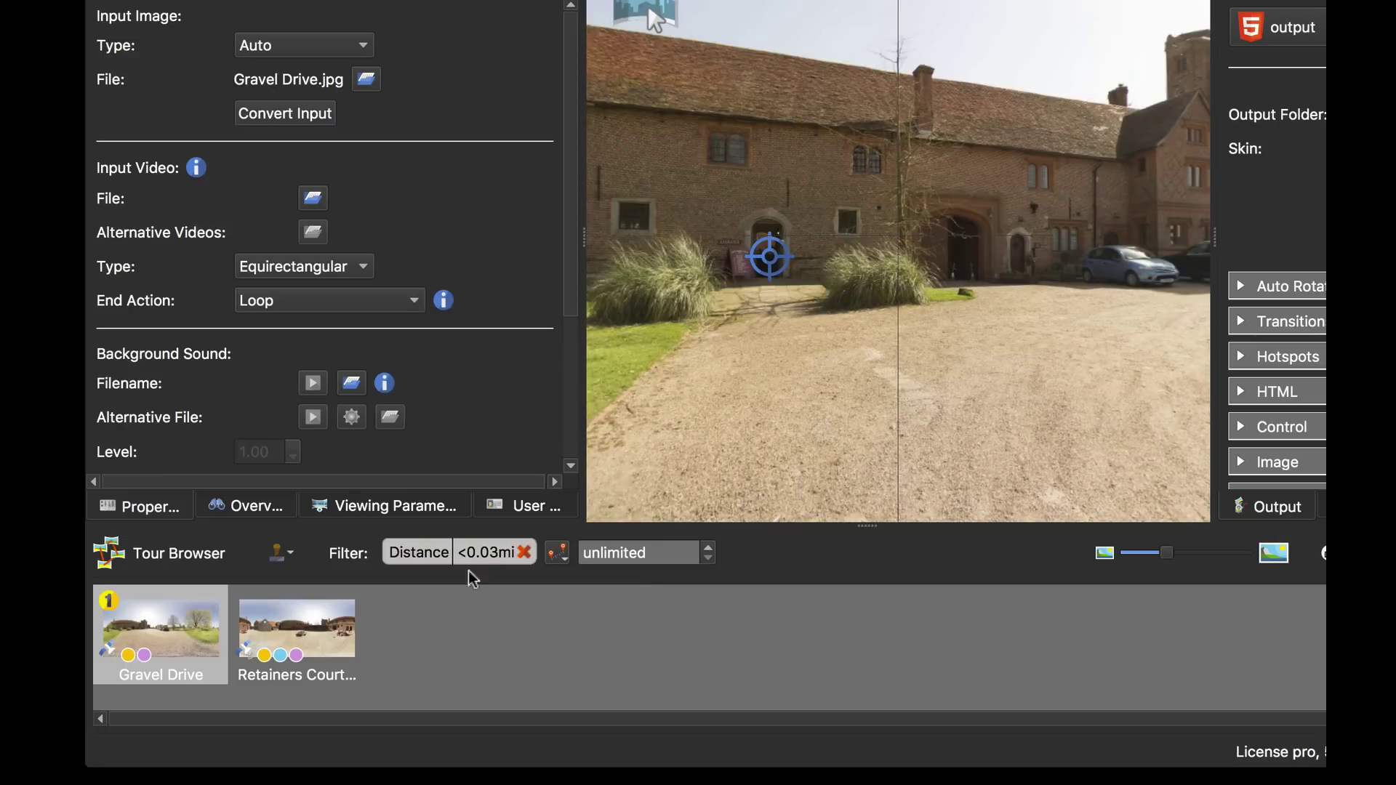
left_click(494, 560)
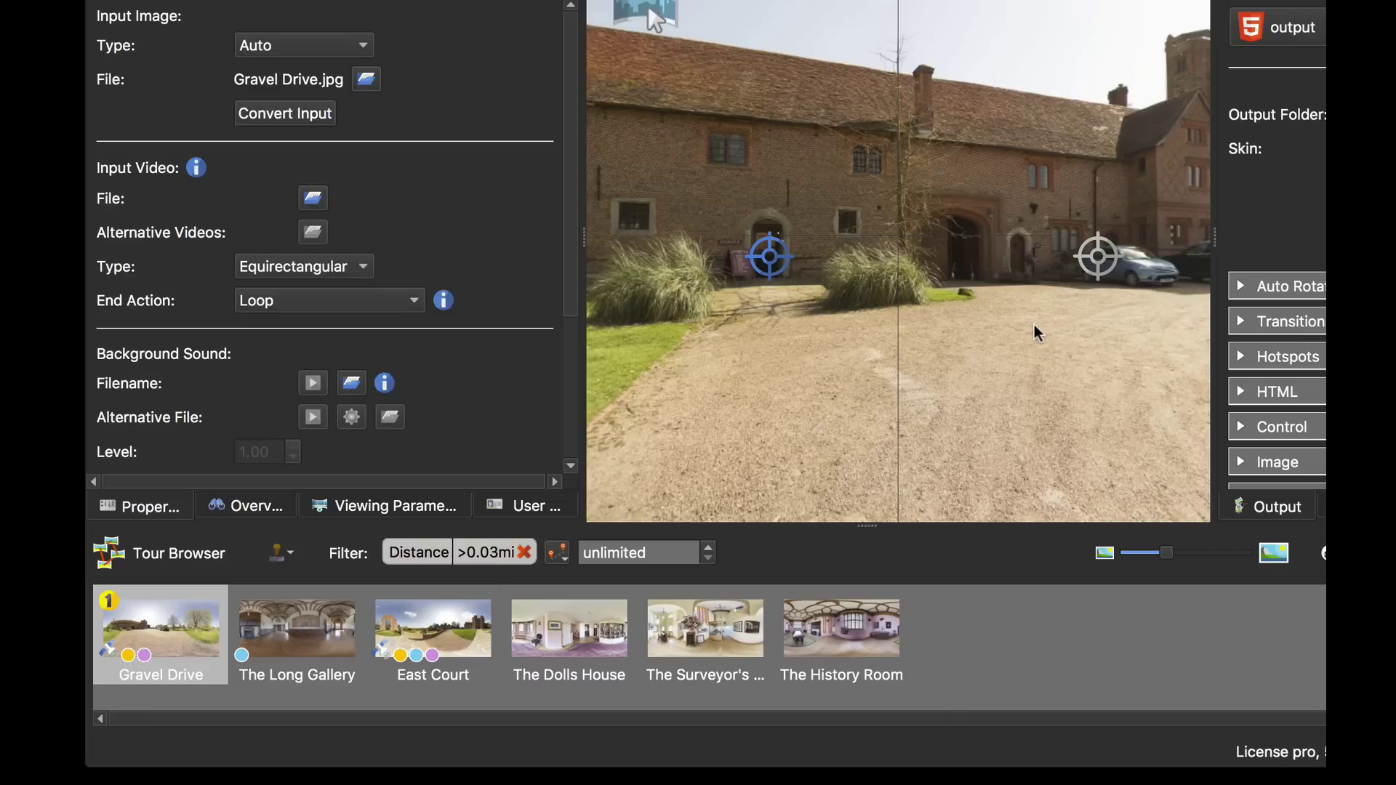
Return to the under-0.03 mi filter, load Retainers Courtyard, then load East Court
left_click(494, 559)
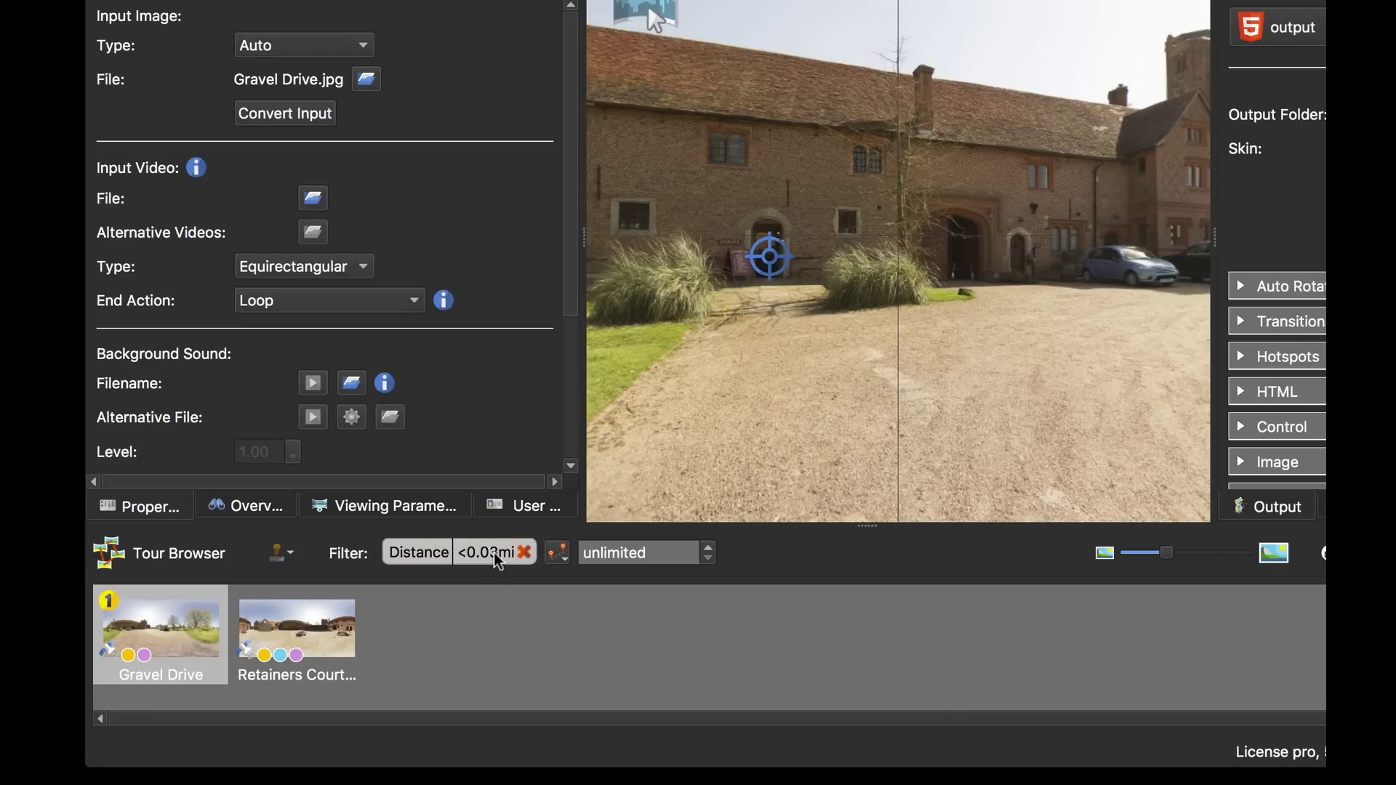
left_click_drag(820, 405, 888, 368)
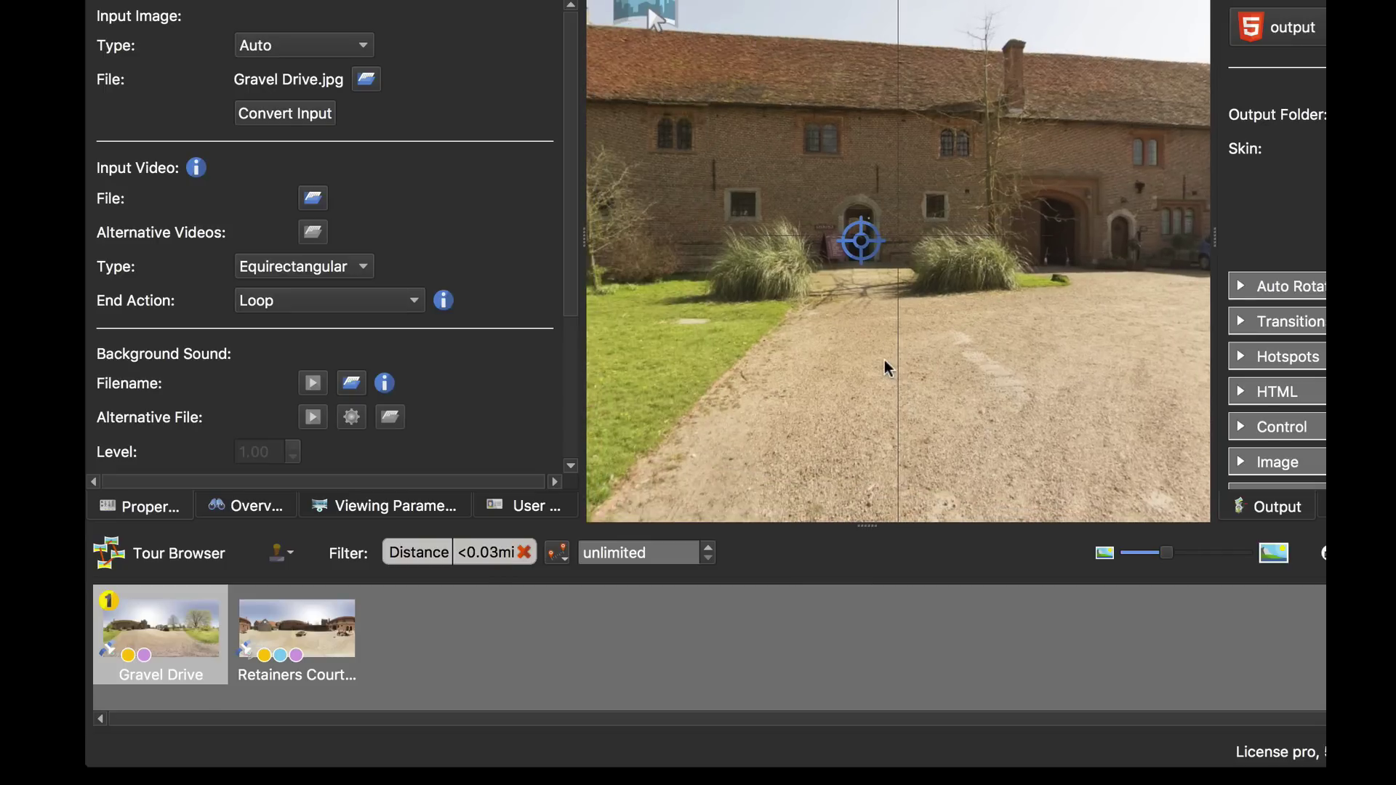
double_click(860, 242)
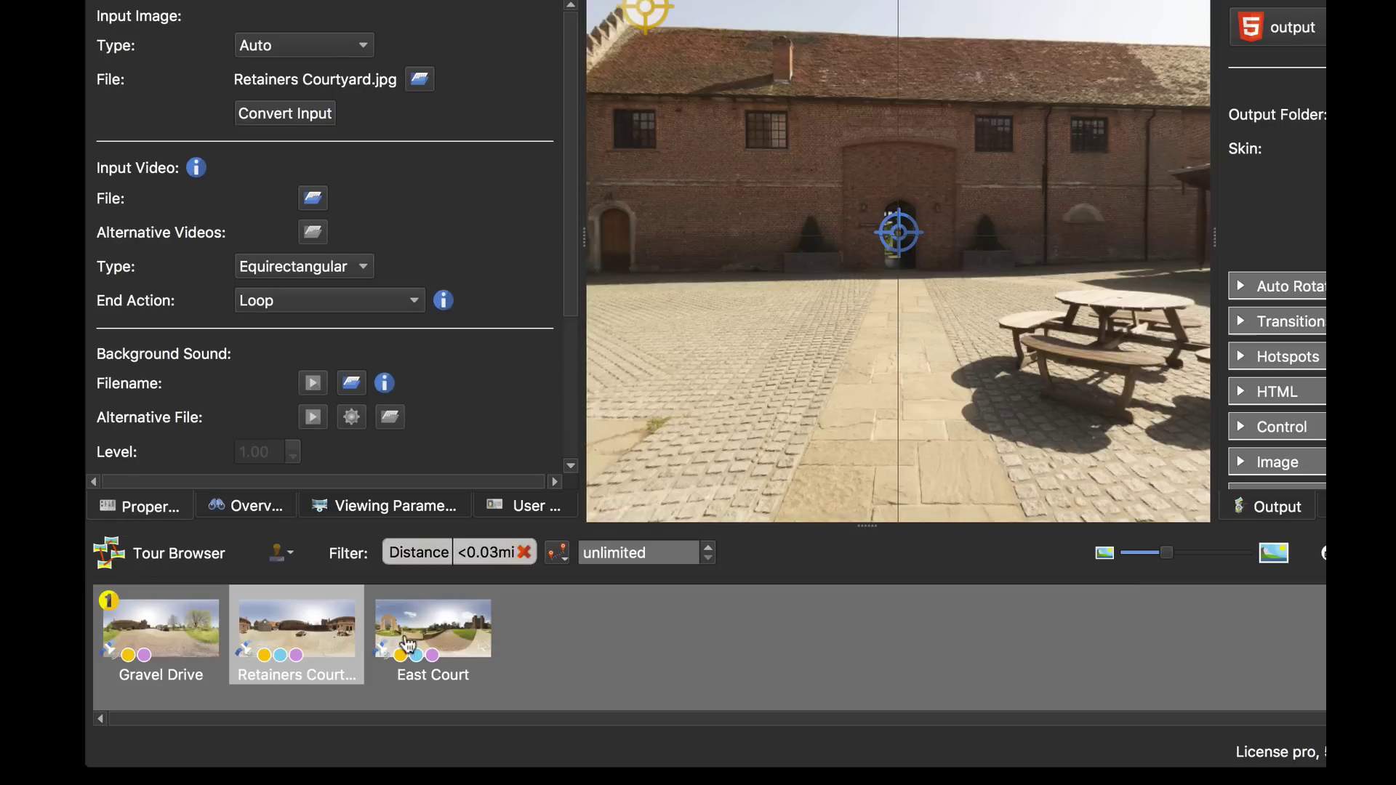
left_click_drag(736, 386, 792, 356)
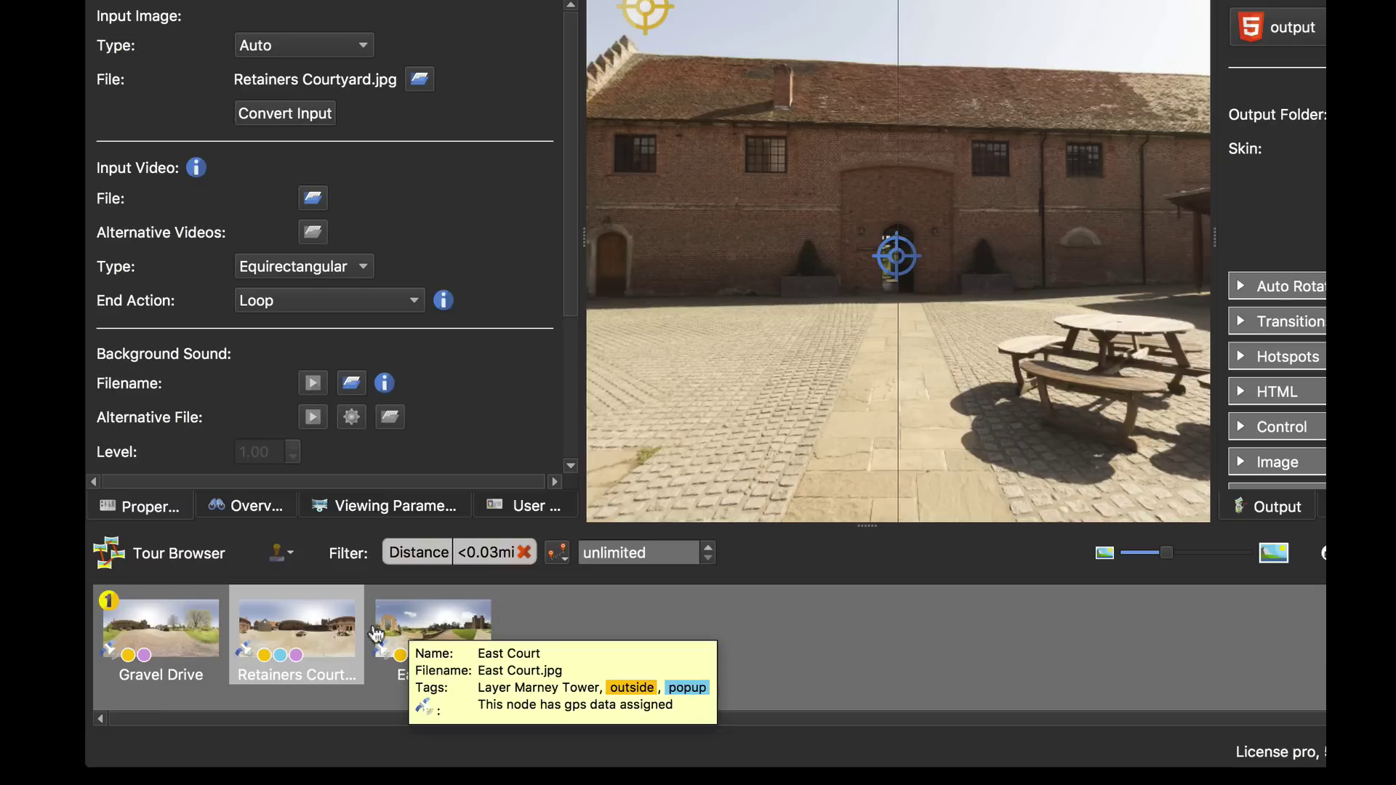
mouse_move(334, 643)
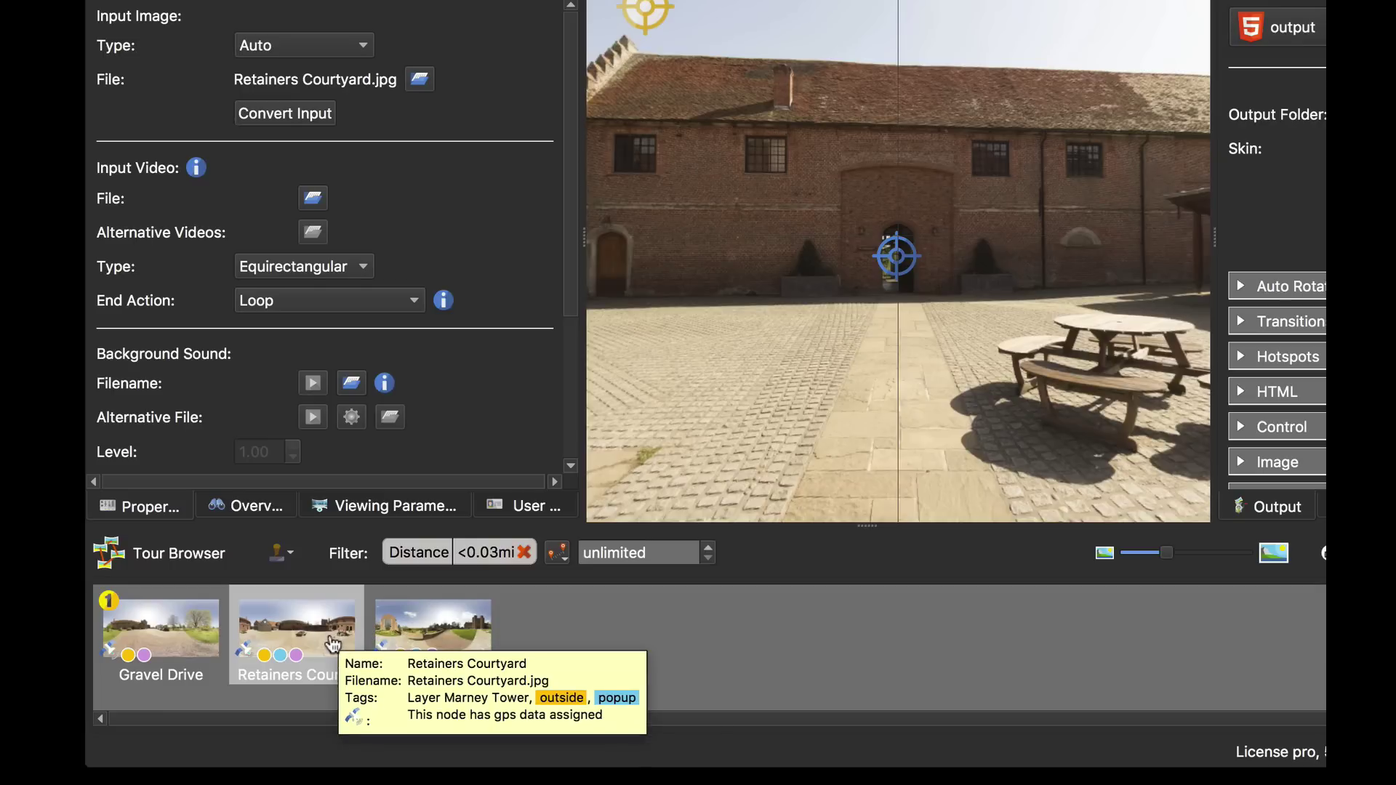
left_click(445, 629)
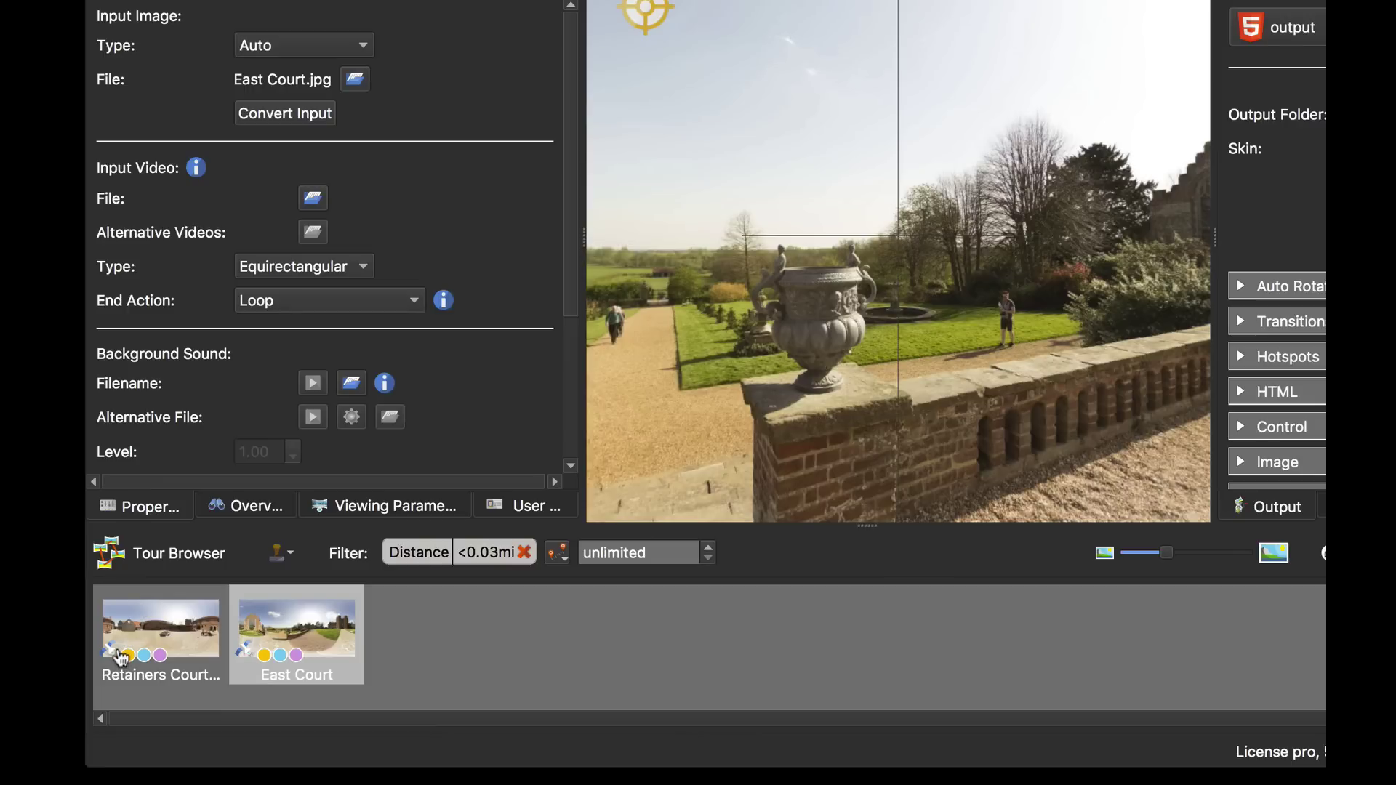